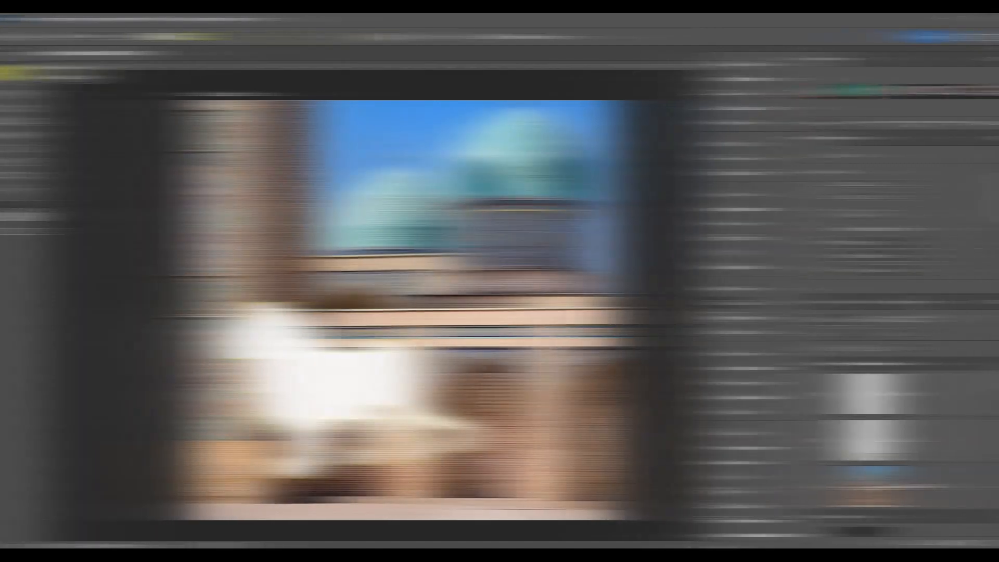
Open the toolbar flyout holding the Path Selection and Direct Selection tools.
{"action": "right_click", "coordinate": [10, 70]}
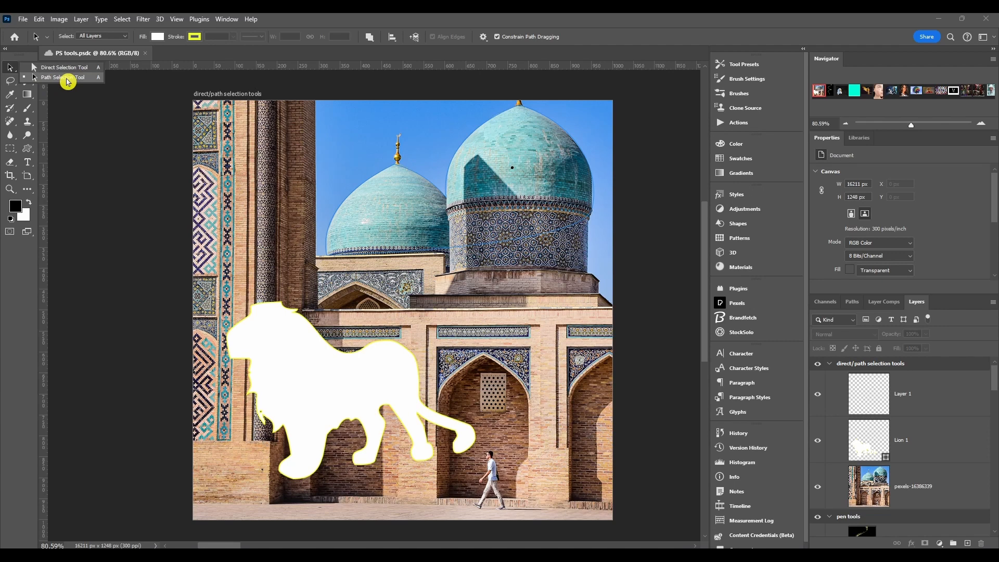
With the Path Selection Tool, move the dome outline path and the lion shape to new spots.
{"action": "left_click", "coordinate": [48, 78]}
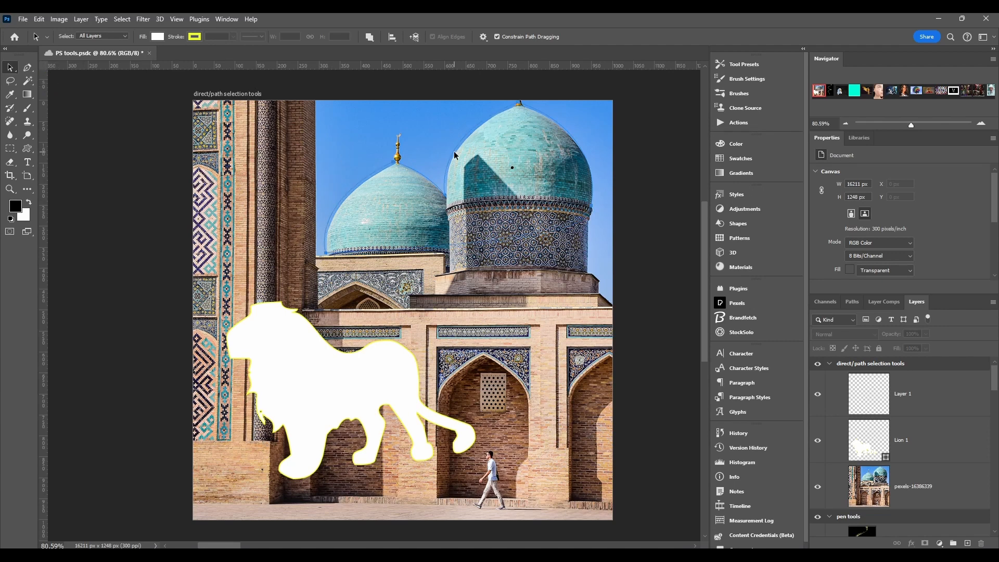
{"action": "left_click_drag", "start_coordinate": [461, 144], "coordinate": [422, 188]}
{"action": "left_click", "coordinate": [336, 372]}
{"action": "left_click", "coordinate": [345, 357]}
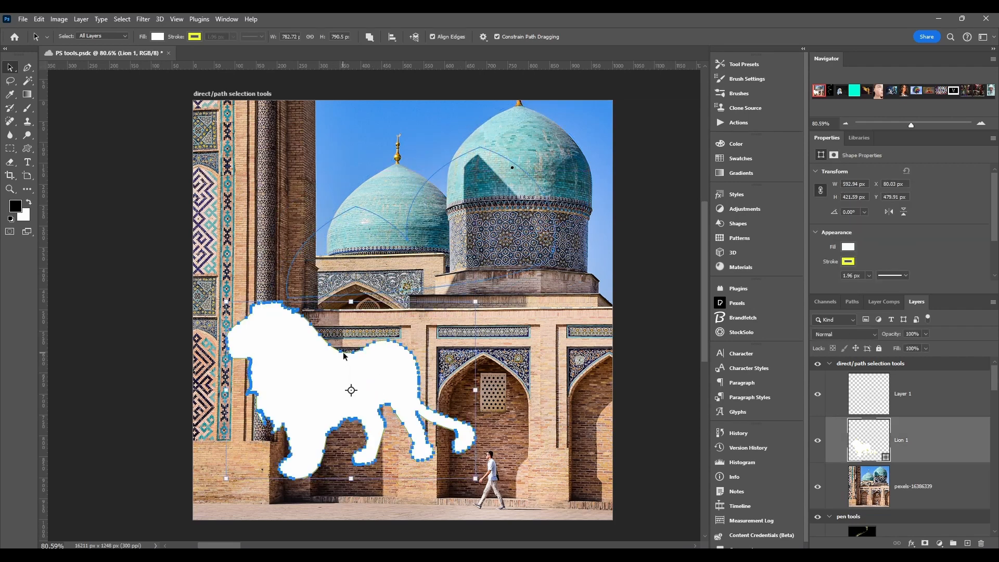
{"action": "left_click_drag", "start_coordinate": [344, 356], "coordinate": [364, 371]}
{"action": "left_click_drag", "start_coordinate": [354, 214], "coordinate": [391, 166]}
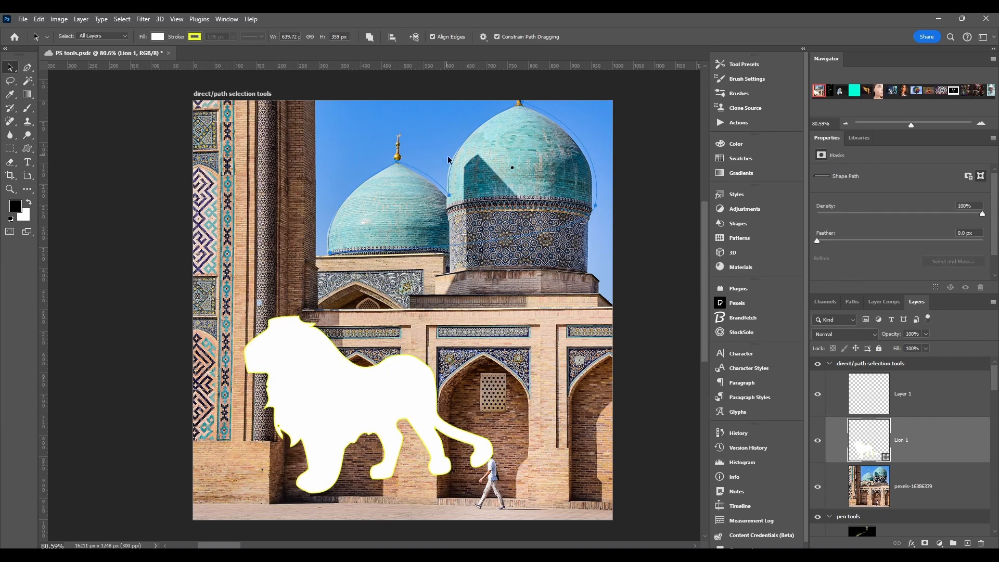
Move the lion up, undo that move, and switch to the Direct Selection Tool.
{"action": "left_click", "coordinate": [350, 367]}
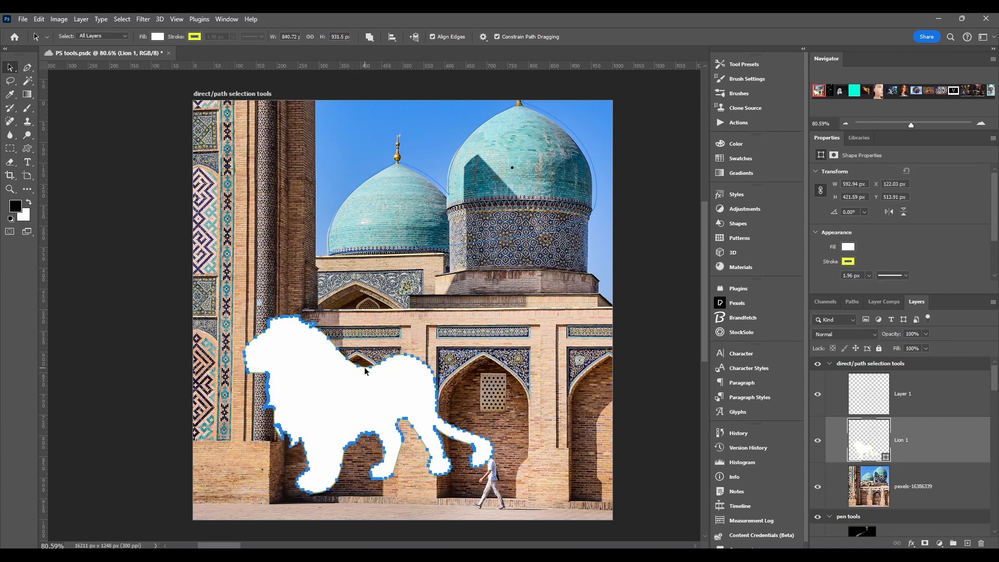
{"action": "left_click_drag", "start_coordinate": [364, 371], "coordinate": [353, 312]}
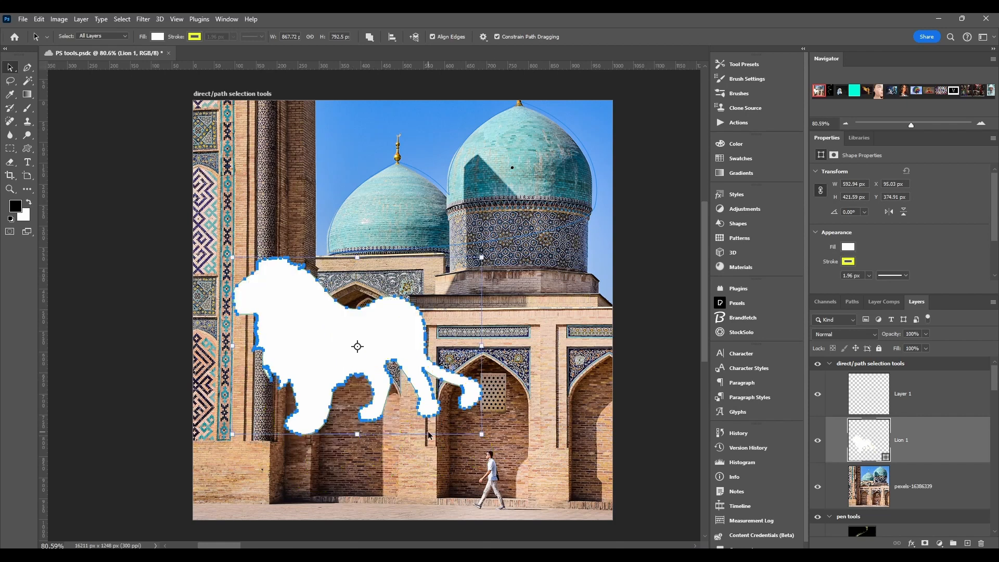
{"action": "key", "text": "ctrl+z"}
{"action": "left_click", "coordinate": [8, 70]}
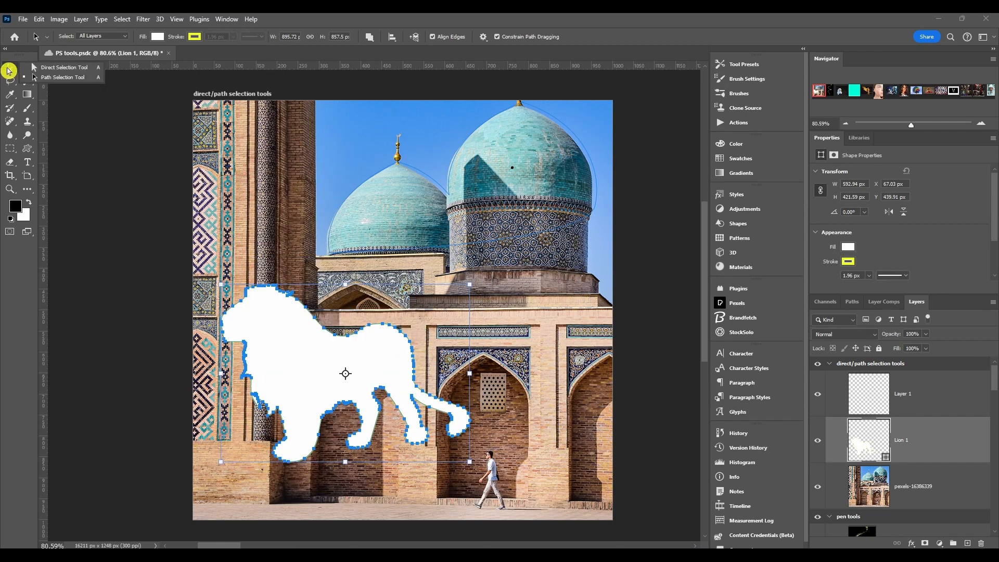
{"action": "left_click", "coordinate": [60, 70]}
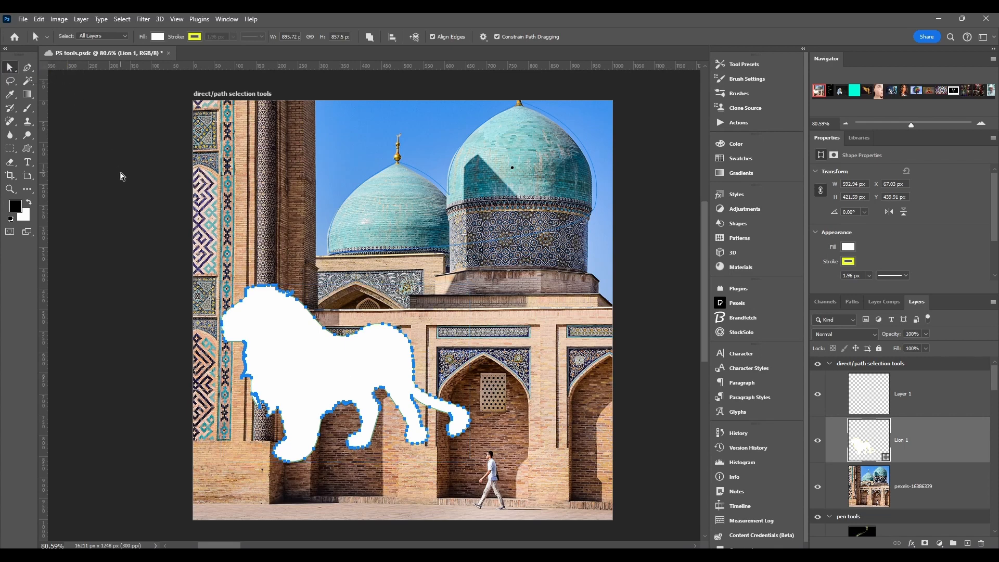
Save the document, then drag the lion's back segment and handles into a pointed spike.
{"action": "key", "text": "ctrl+s"}
{"action": "left_click", "coordinate": [332, 360]}
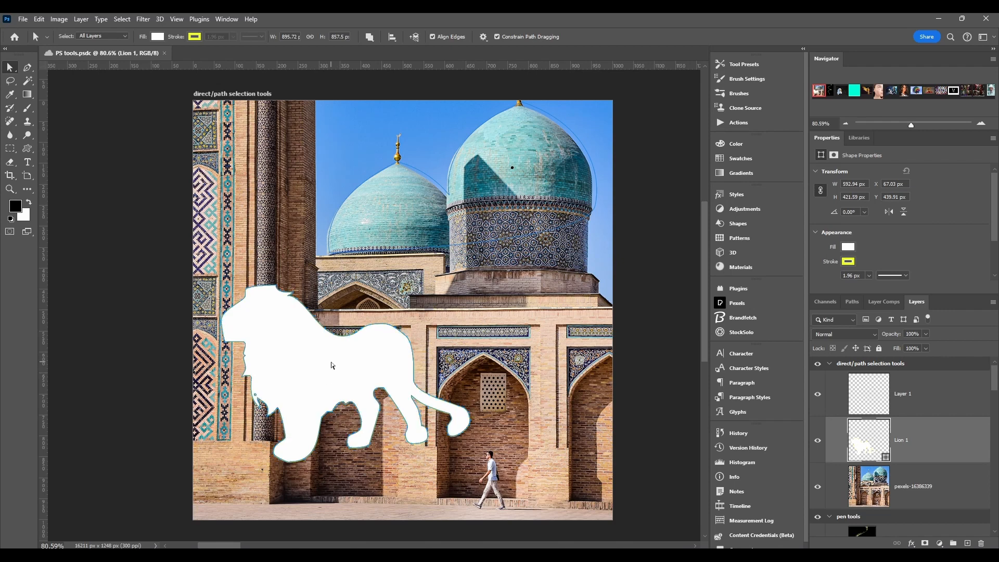
{"action": "left_click", "coordinate": [337, 335]}
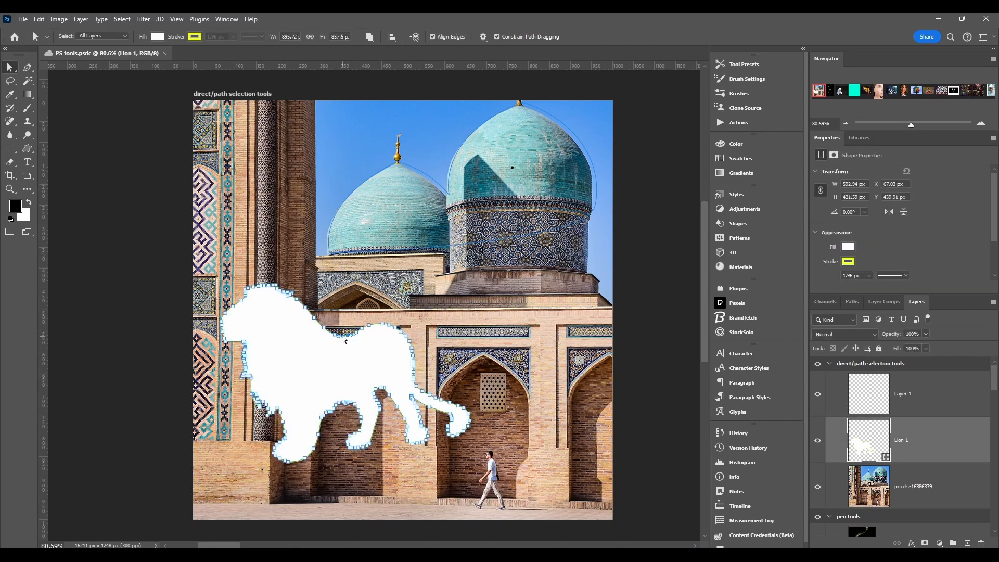
{"action": "left_click_drag", "start_coordinate": [330, 287], "coordinate": [330, 287]}
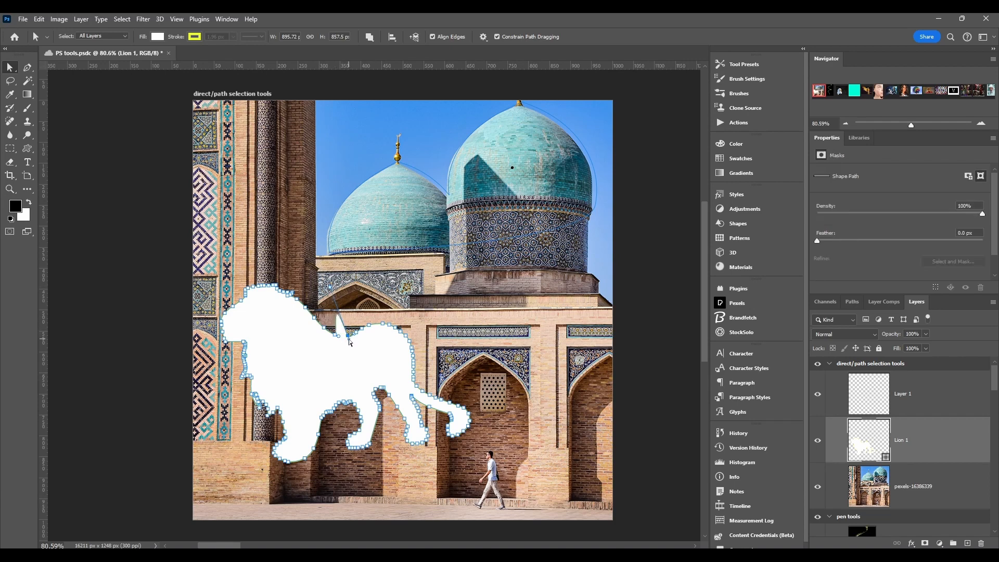
{"action": "left_click_drag", "start_coordinate": [350, 342], "coordinate": [342, 322]}
{"action": "key", "text": "ctrl+z"}
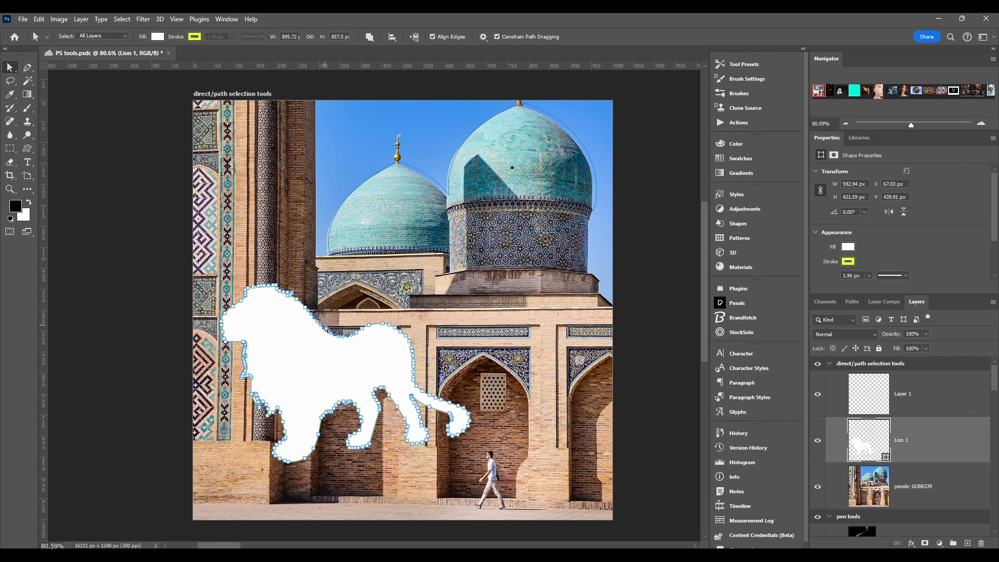
{"action": "left_click_drag", "start_coordinate": [324, 331], "coordinate": [329, 273]}
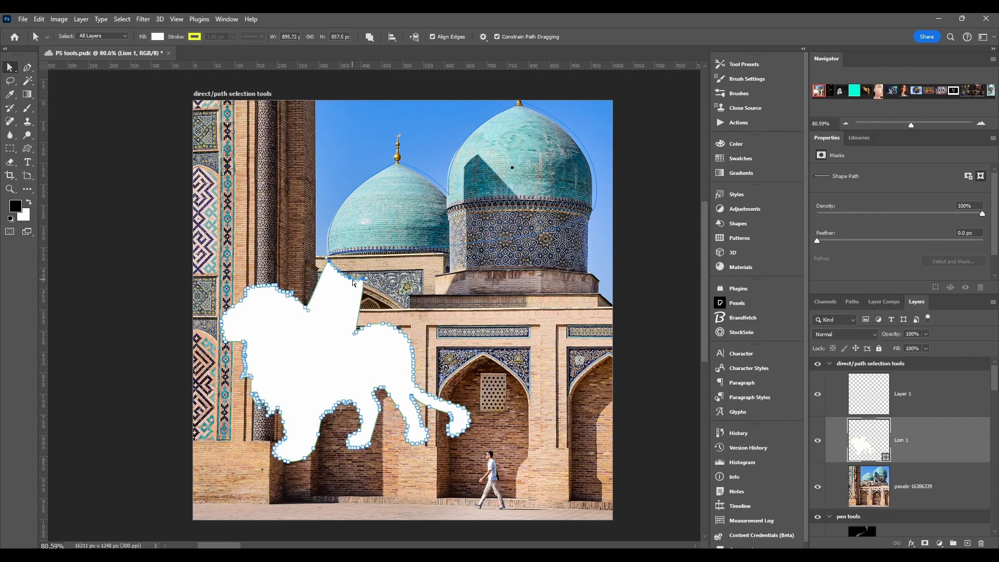
{"action": "left_click_drag", "start_coordinate": [349, 284], "coordinate": [371, 317]}
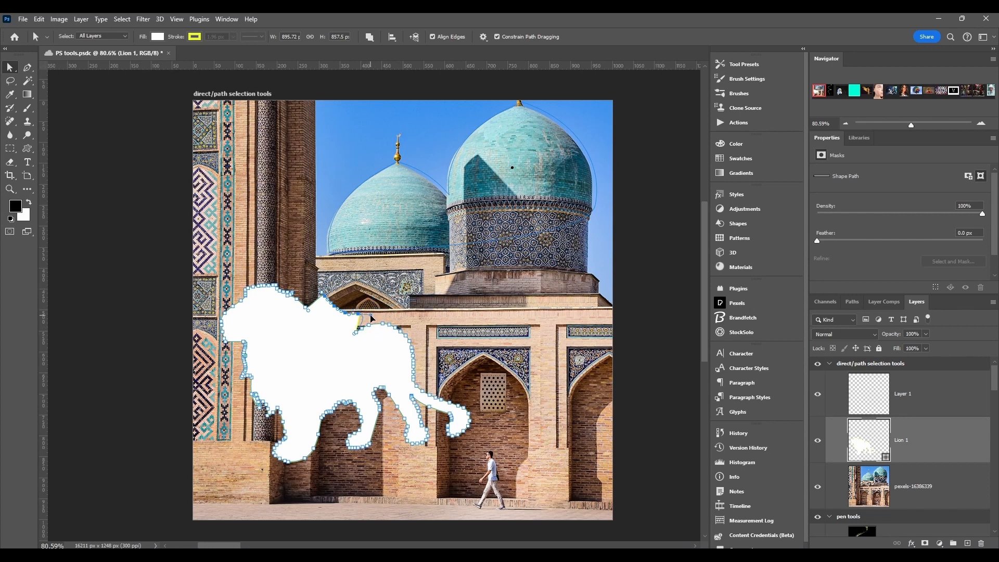
{"action": "left_click_drag", "start_coordinate": [372, 308], "coordinate": [414, 288]}
Bend the dome outline path by moving its spire anchor and swinging its curve handles.
{"action": "left_click", "coordinate": [384, 181]}
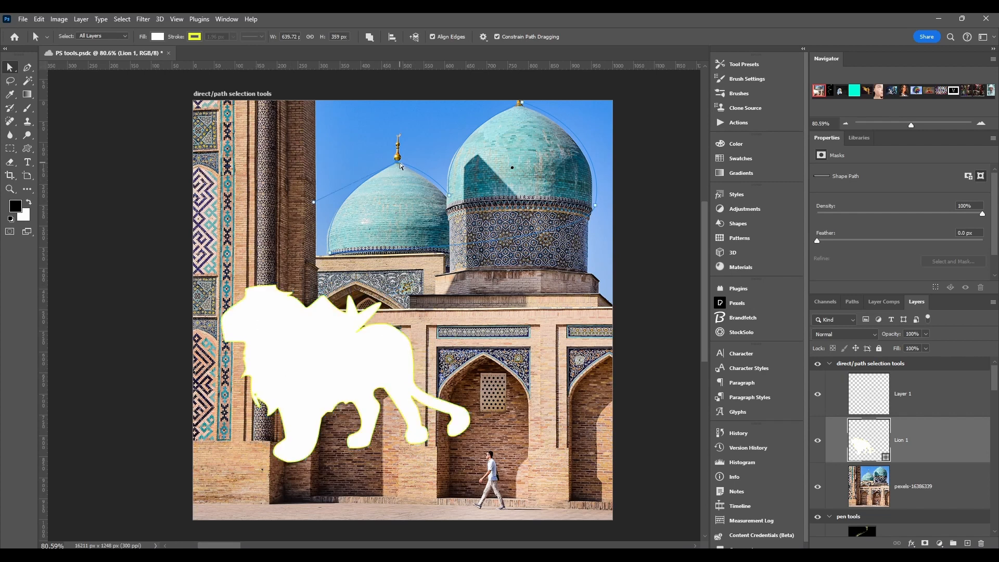
{"action": "left_click_drag", "start_coordinate": [315, 204], "coordinate": [382, 172]}
{"action": "left_click_drag", "start_coordinate": [441, 134], "coordinate": [360, 106]}
{"action": "left_click_drag", "start_coordinate": [398, 163], "coordinate": [367, 188]}
{"action": "left_click_drag", "start_coordinate": [341, 137], "coordinate": [385, 124]}
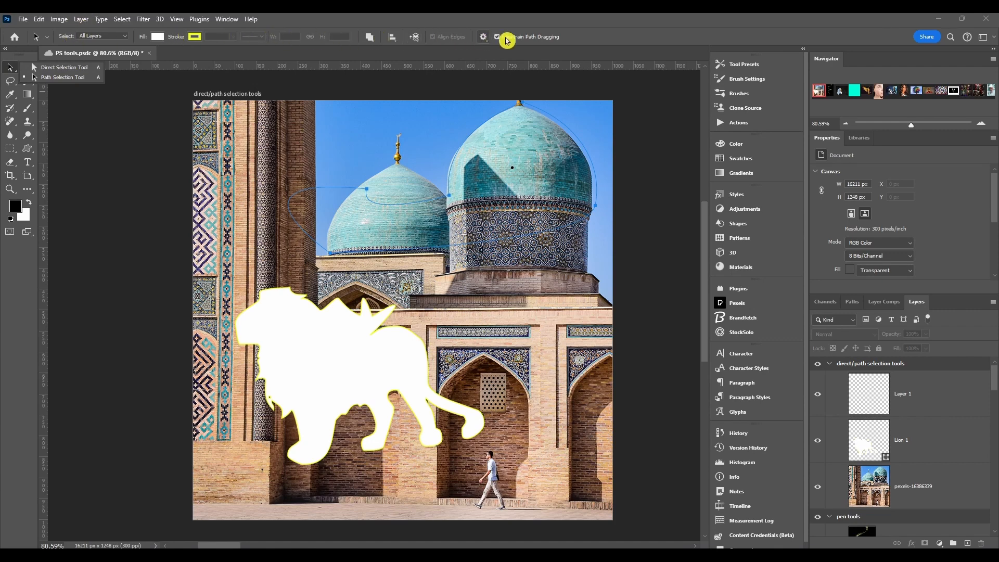
Set path Select to Active Layers and move the left lion up to the top-left.
{"action": "left_click", "coordinate": [52, 37]}
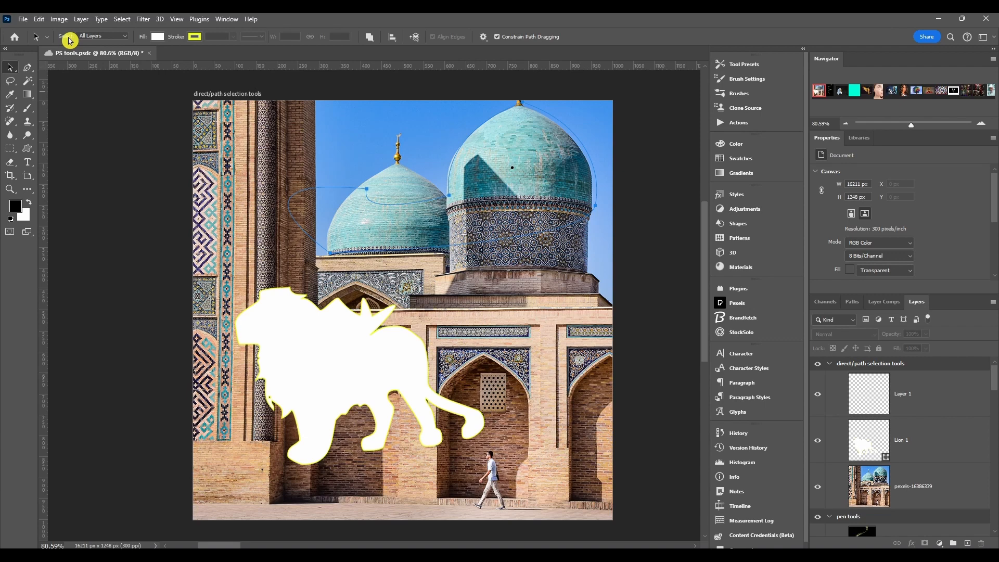
{"action": "left_click", "coordinate": [95, 36]}
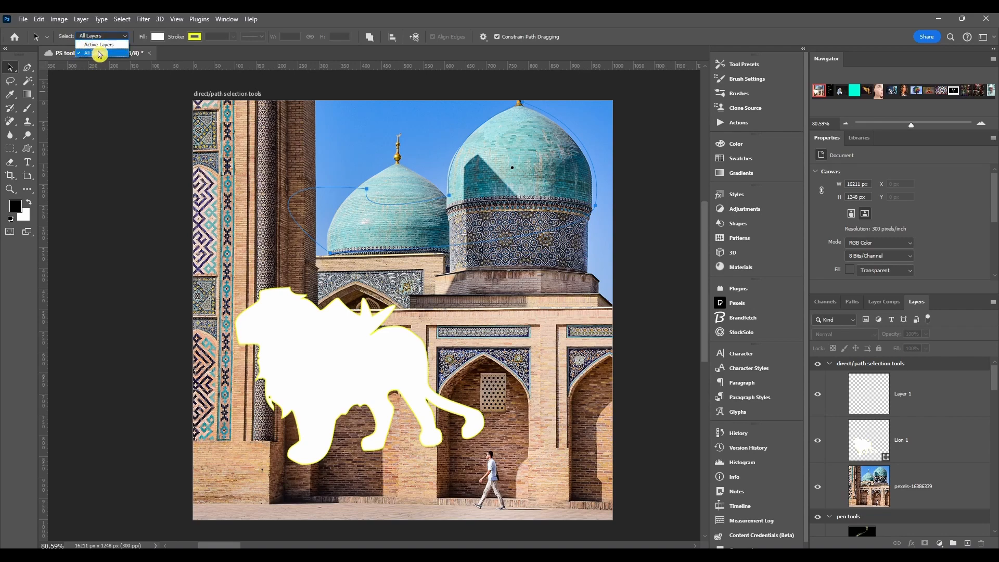
{"action": "left_click", "coordinate": [99, 45]}
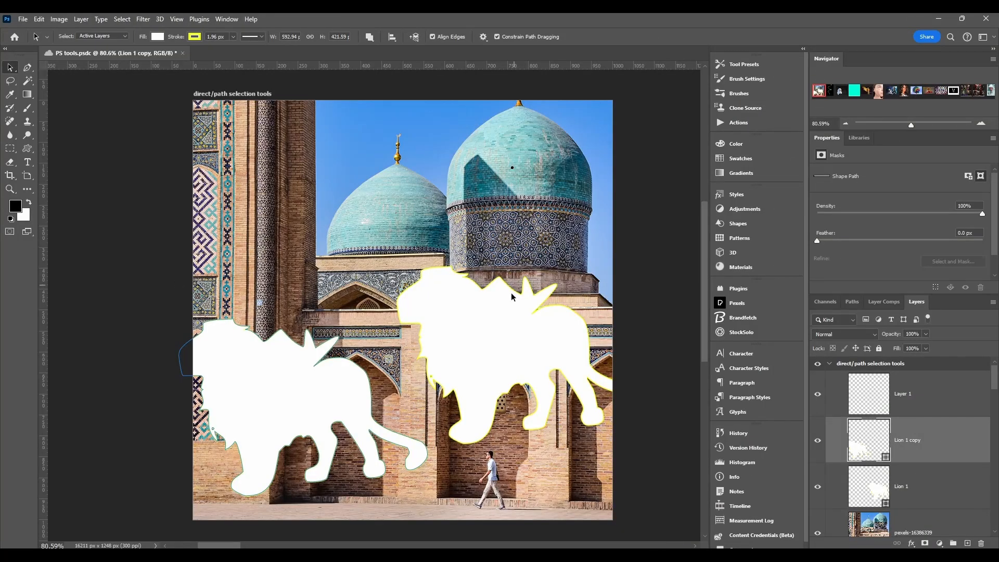
{"action": "left_click", "coordinate": [486, 339]}
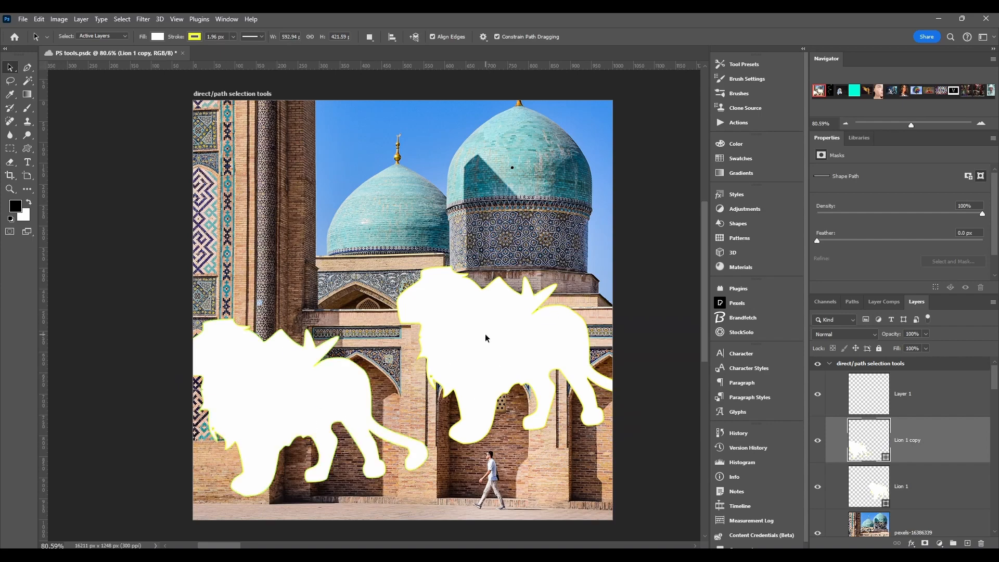
{"action": "left_click_drag", "start_coordinate": [345, 404], "coordinate": [296, 167]}
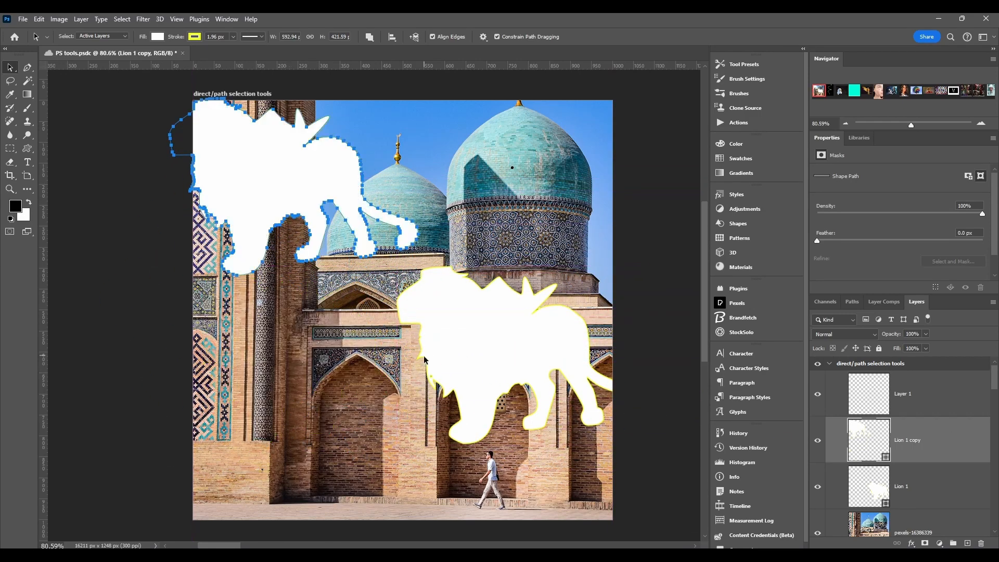
Drag-select the right lion's path points by the building.
{"action": "left_click", "coordinate": [502, 343]}
{"action": "left_click_drag", "start_coordinate": [508, 332], "coordinate": [523, 337]}
{"action": "left_click_drag", "start_coordinate": [436, 316], "coordinate": [545, 328]}
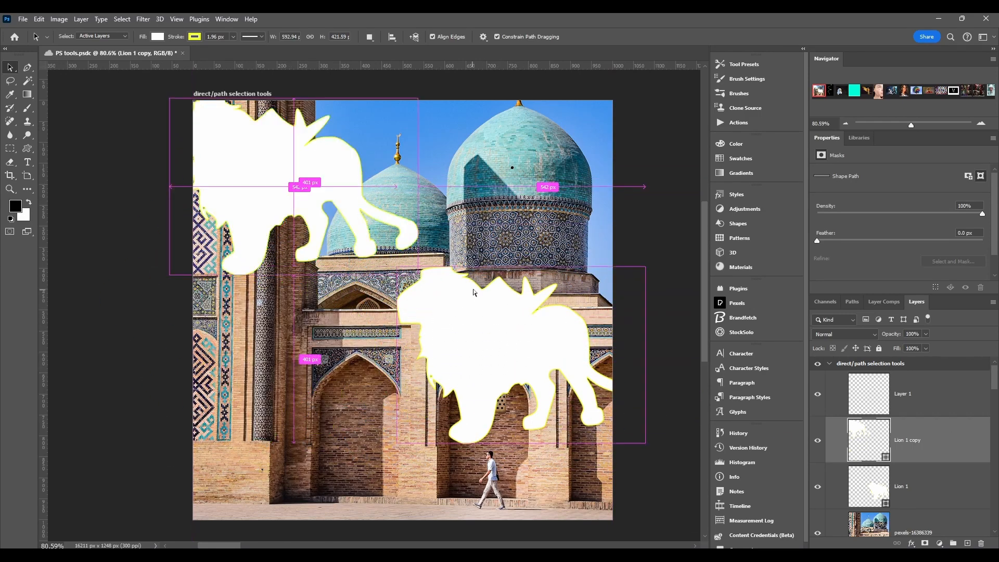
{"action": "mouse_move", "coordinate": [437, 335]}
{"action": "left_mouse_down"}
{"action": "mouse_move", "coordinate": [566, 374]}
{"action": "mouse_move", "coordinate": [522, 332]}
{"action": "left_mouse_up"}
{"action": "left_click_drag", "start_coordinate": [488, 301], "coordinate": [484, 336]}
{"action": "left_click", "coordinate": [100, 36]}
{"action": "left_click", "coordinate": [94, 36]}
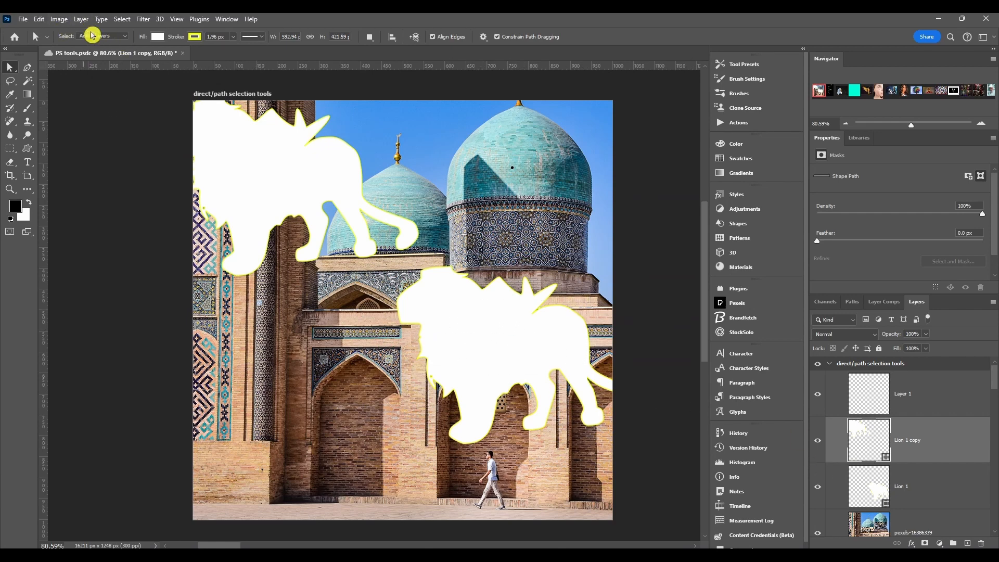
{"action": "left_click", "coordinate": [486, 337]}
Set Select back to All Layers; move the upper lion right and the lower lion down-left.
{"action": "left_click", "coordinate": [103, 36]}
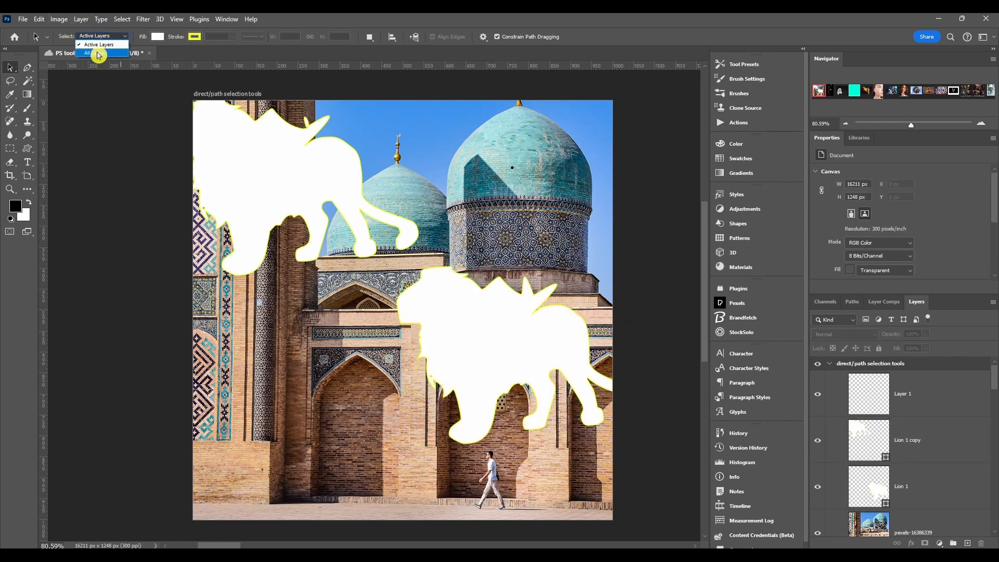
{"action": "left_click", "coordinate": [97, 54]}
{"action": "left_click", "coordinate": [274, 176]}
{"action": "left_click_drag", "start_coordinate": [285, 169], "coordinate": [310, 161]}
{"action": "left_click_drag", "start_coordinate": [472, 324], "coordinate": [394, 373]}
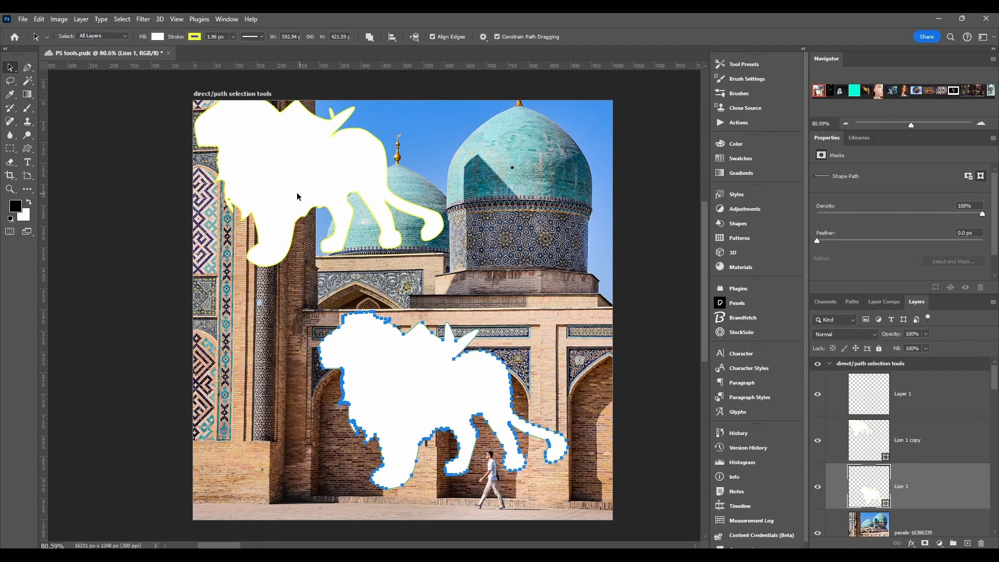
{"action": "left_click_drag", "start_coordinate": [289, 194], "coordinate": [385, 176]}
{"action": "left_click_drag", "start_coordinate": [267, 144], "coordinate": [323, 174]}
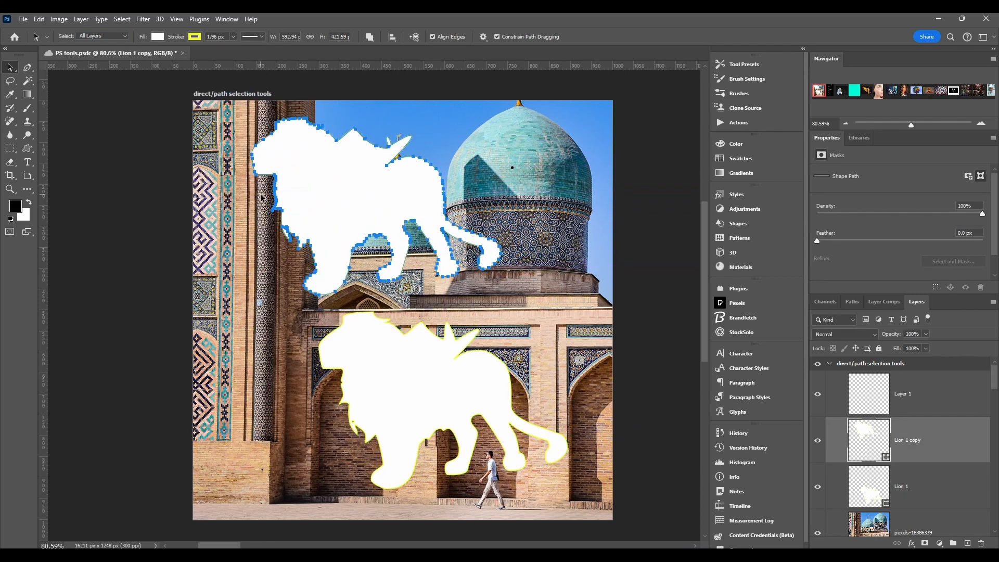
Fill the Lion 1 copy shape with red from Recently Used Colors.
{"action": "left_click", "coordinate": [155, 38]}
{"action": "left_click", "coordinate": [166, 92]}
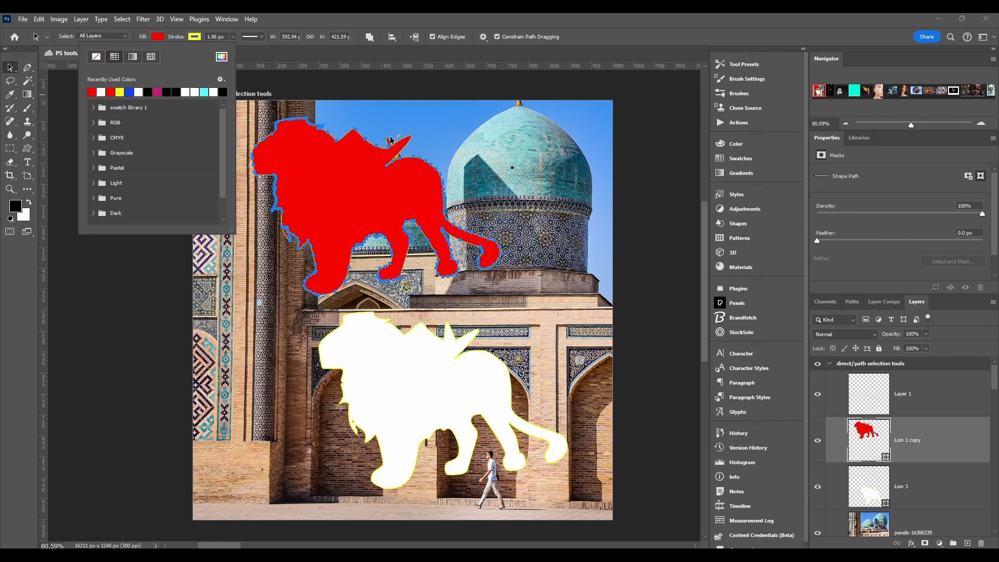
{"action": "left_click", "coordinate": [96, 59]}
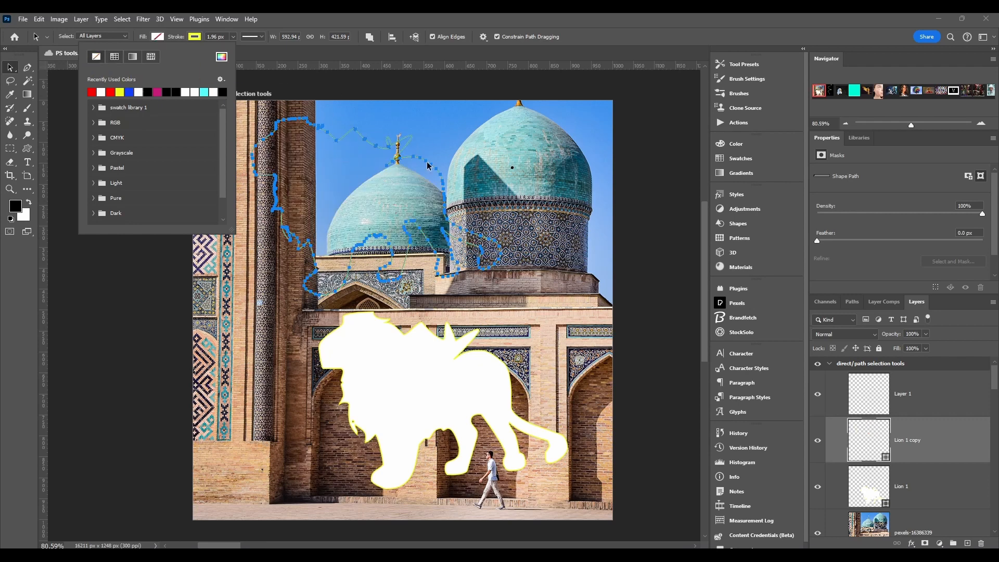
{"action": "left_click", "coordinate": [102, 92]}
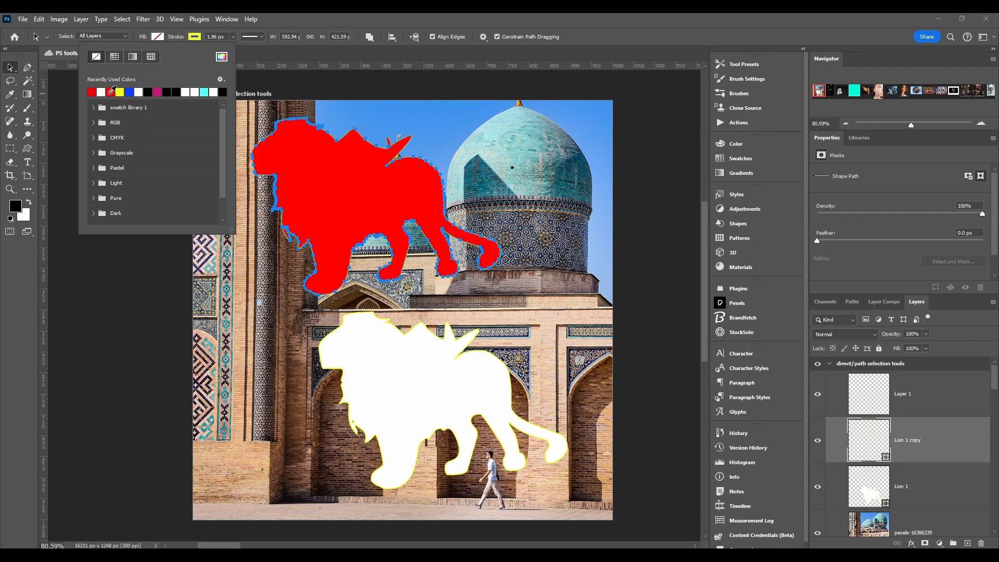
Make the lion copy's stroke blue, closing the Color Picker without applying yellow fcff00.
{"action": "left_click", "coordinate": [194, 36]}
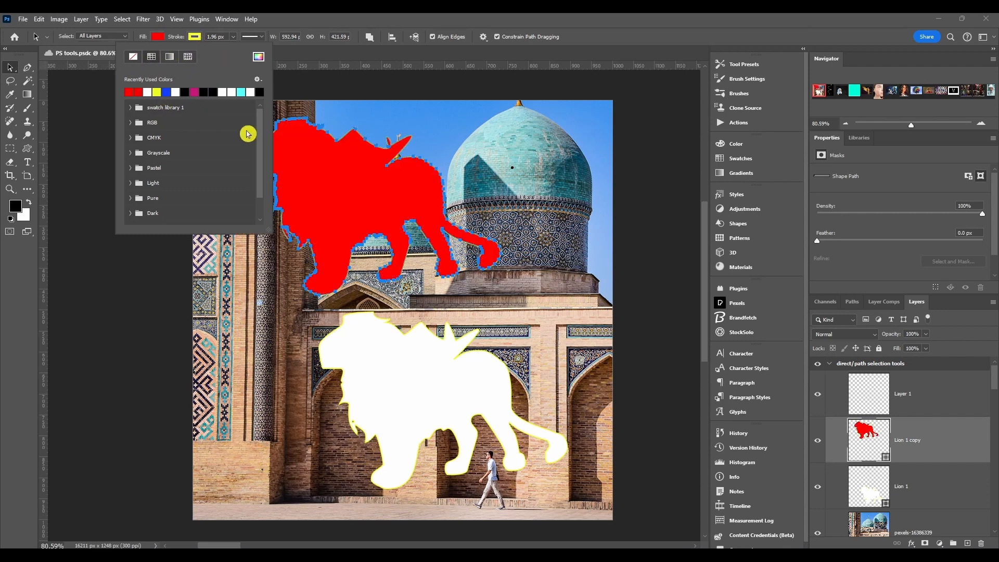
{"action": "left_click", "coordinate": [254, 92]}
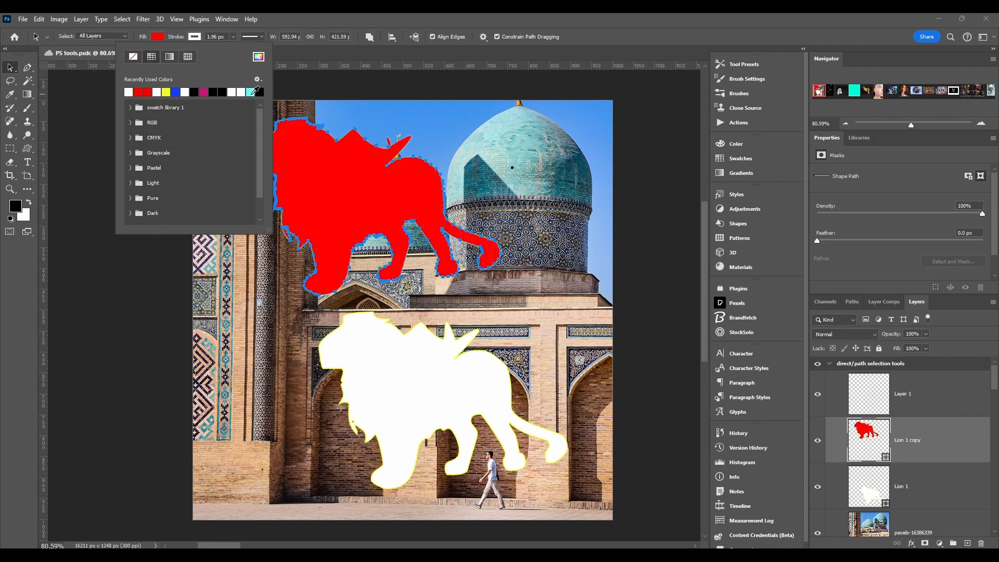
{"action": "left_click", "coordinate": [176, 93]}
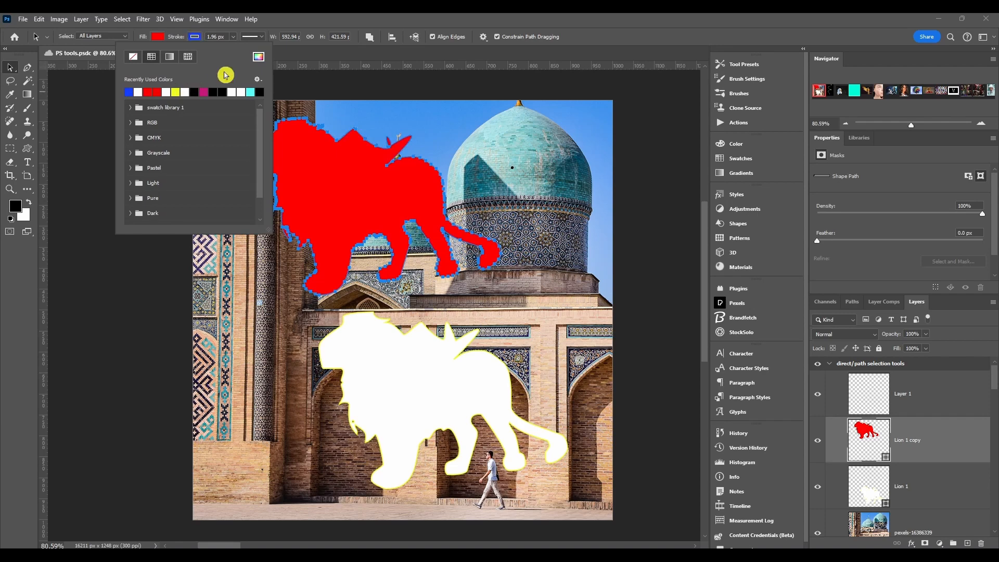
{"action": "left_click", "coordinate": [259, 57]}
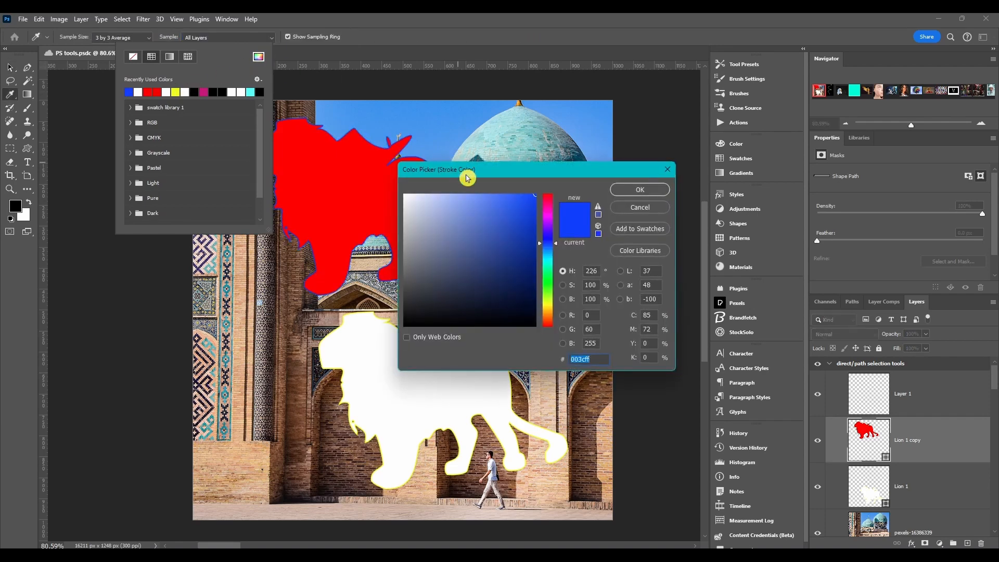
{"action": "mouse_move", "coordinate": [466, 174]}
{"action": "left_mouse_down"}
{"action": "mouse_move", "coordinate": [461, 101]}
{"action": "mouse_move", "coordinate": [461, 110]}
{"action": "left_mouse_up"}
{"action": "type", "text": "fcff00"}
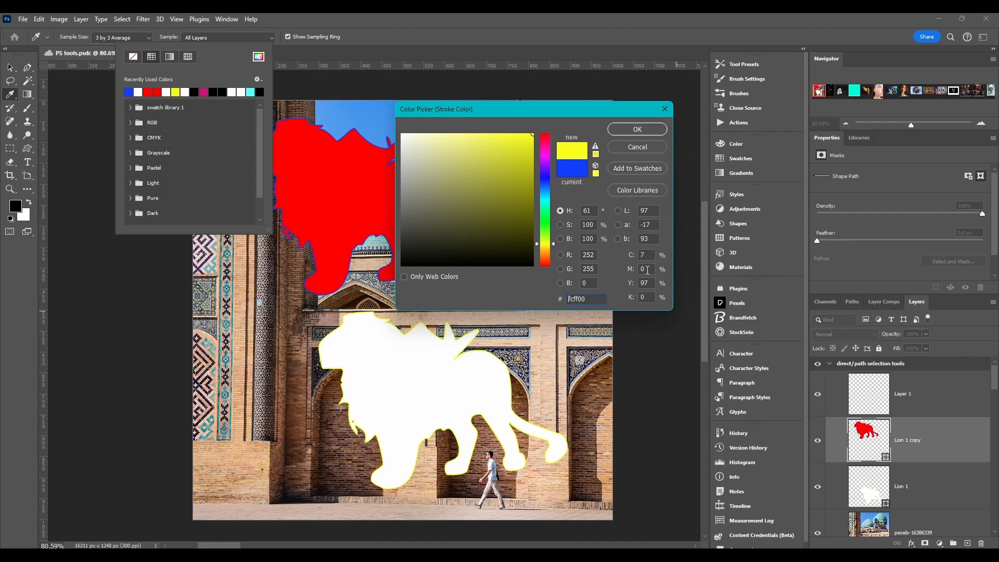
{"action": "left_click", "coordinate": [665, 109]}
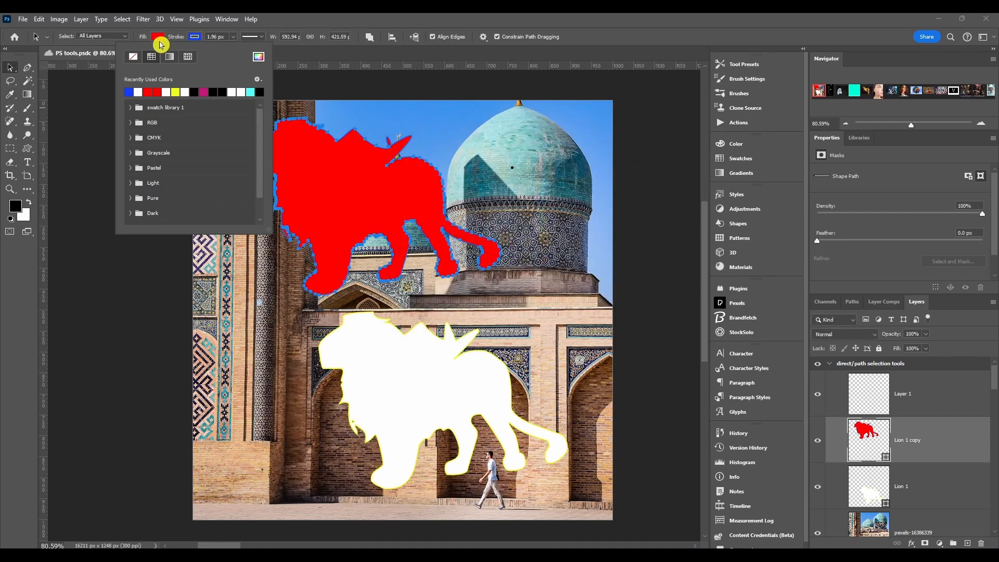
{"action": "left_click", "coordinate": [202, 38]}
{"action": "left_click", "coordinate": [208, 38]}
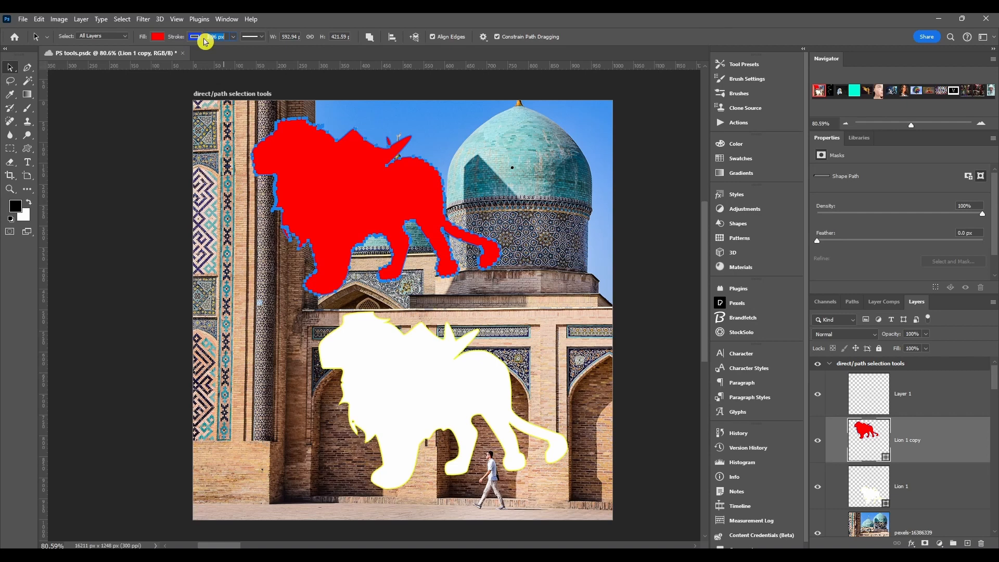
Thicken the lion's blue stroke to about 18 px, keeping a solid line style.
{"action": "left_click", "coordinate": [234, 37]}
{"action": "mouse_move", "coordinate": [235, 52]}
{"action": "left_mouse_down"}
{"action": "mouse_move", "coordinate": [257, 49]}
{"action": "mouse_move", "coordinate": [234, 49]}
{"action": "mouse_move", "coordinate": [243, 49]}
{"action": "left_mouse_up"}
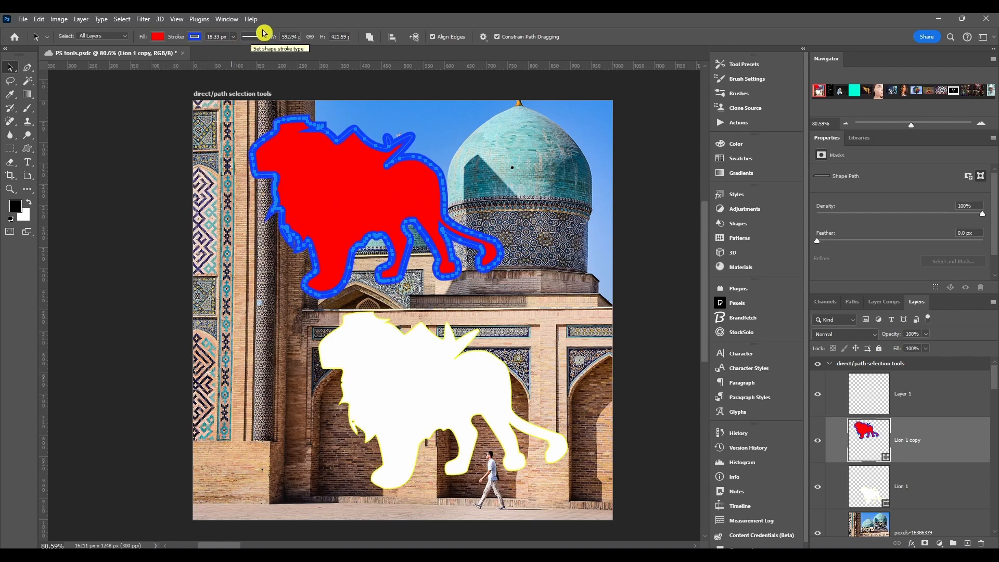
{"action": "left_click", "coordinate": [260, 36]}
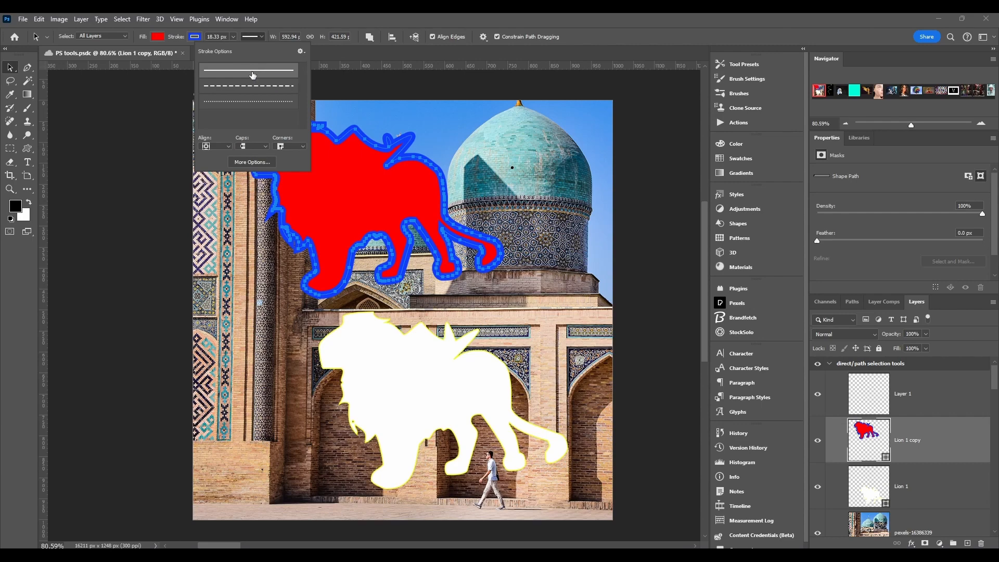
{"action": "left_click", "coordinate": [217, 103]}
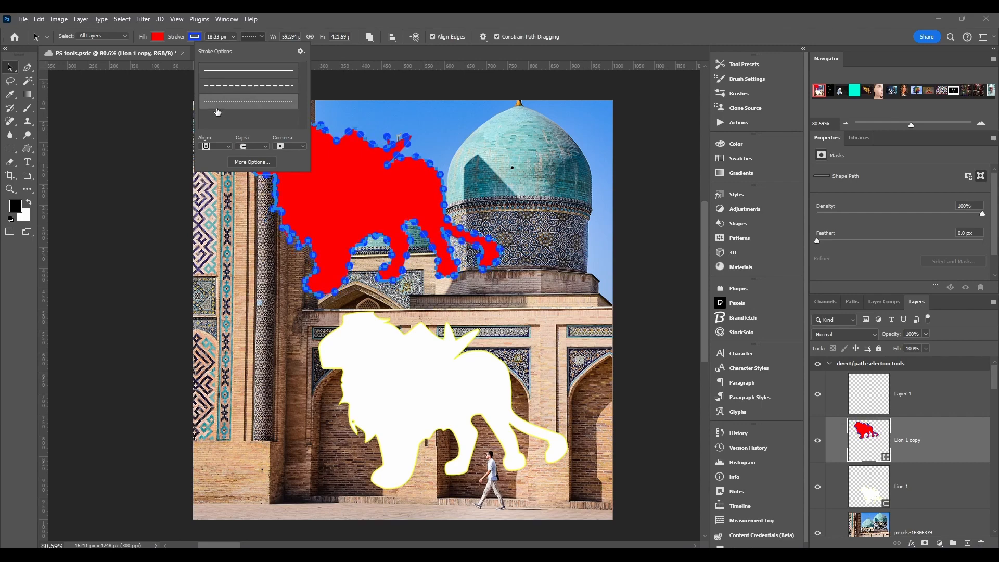
{"action": "left_click", "coordinate": [252, 77]}
Set the stroke's Caps and Corners to Round, then open the rectangle's More Options stroke dialog.
{"action": "left_click", "coordinate": [219, 146]}
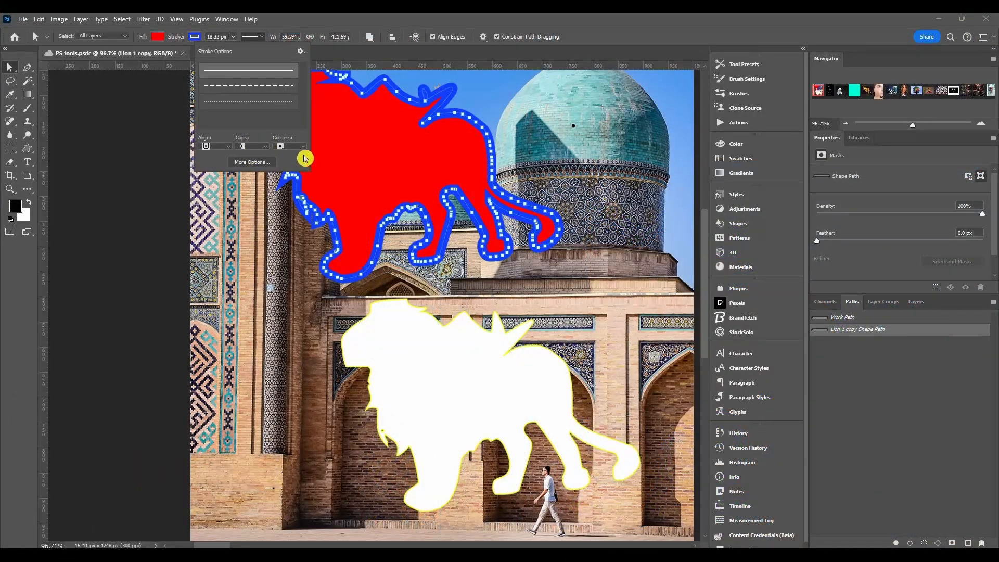
{"action": "left_click", "coordinate": [256, 146]}
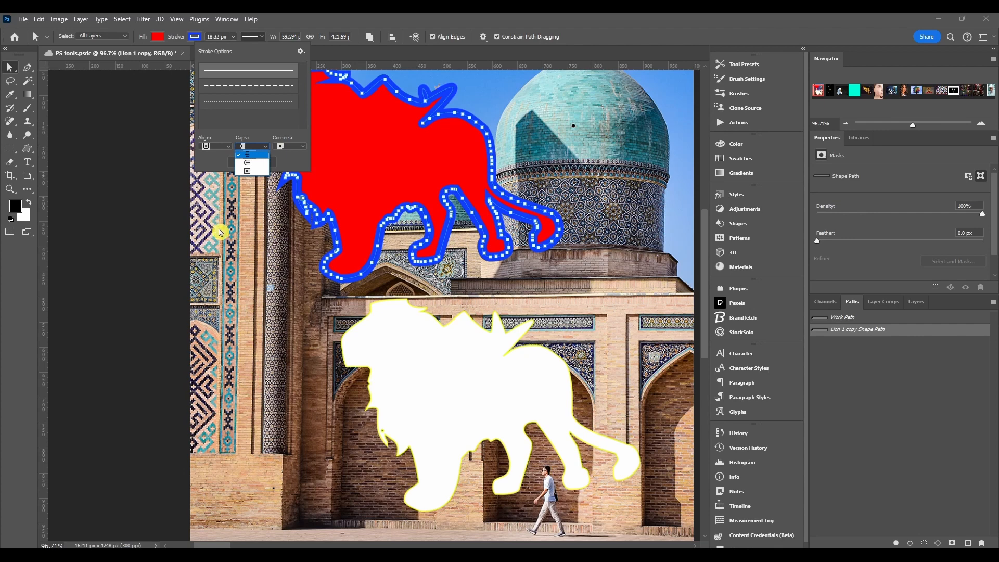
{"action": "left_click", "coordinate": [252, 163]}
{"action": "left_click", "coordinate": [283, 147]}
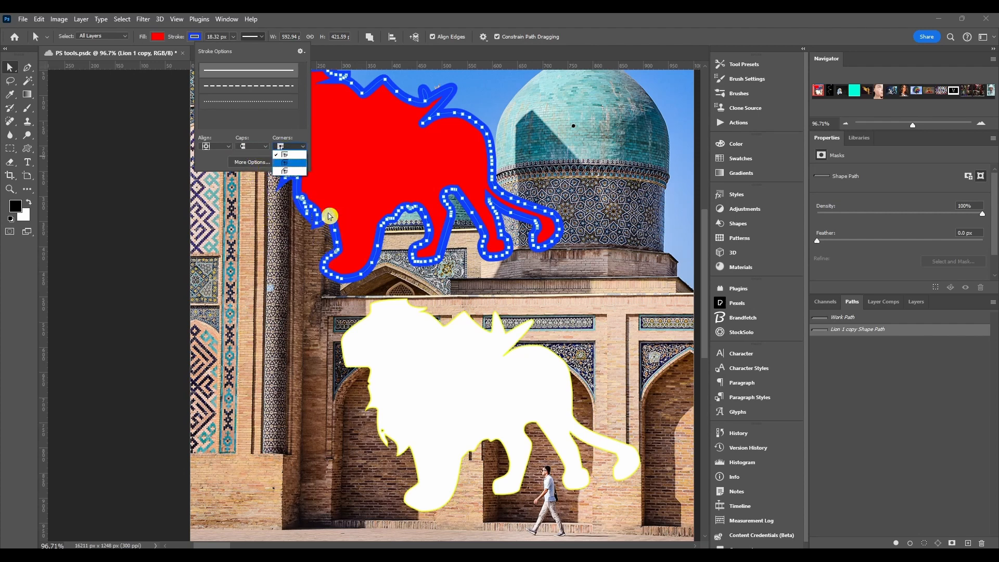
{"action": "left_click", "coordinate": [290, 164]}
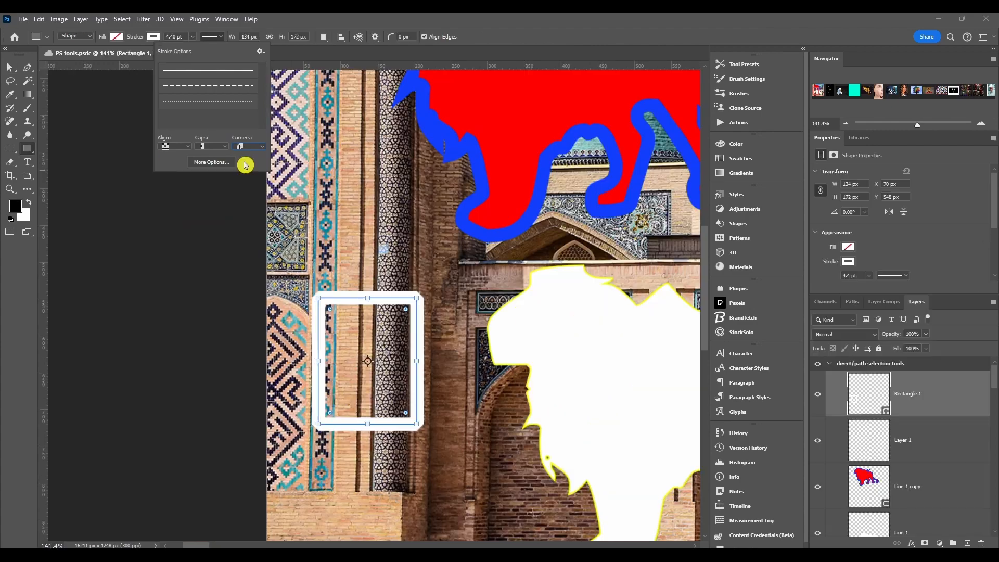
{"action": "left_click", "coordinate": [220, 165]}
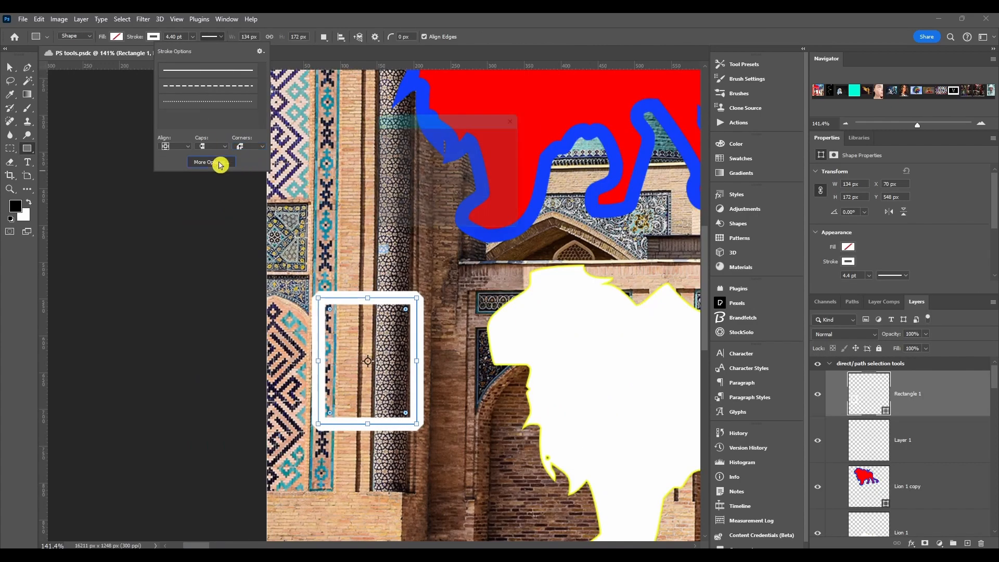
{"action": "mouse_move", "coordinate": [424, 113]}
{"action": "left_mouse_down"}
{"action": "mouse_move", "coordinate": [365, 101]}
{"action": "mouse_move", "coordinate": [382, 130]}
{"action": "left_mouse_up"}
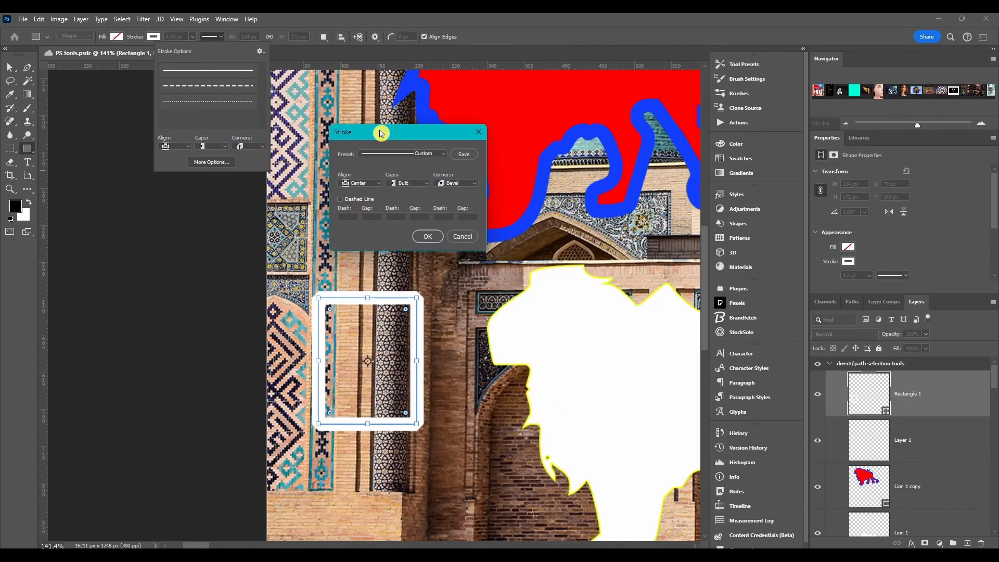
Keep the Custom preset with Center alignment, Butt caps and Bevel corners in the Stroke dialog.
{"action": "left_click", "coordinate": [425, 157]}
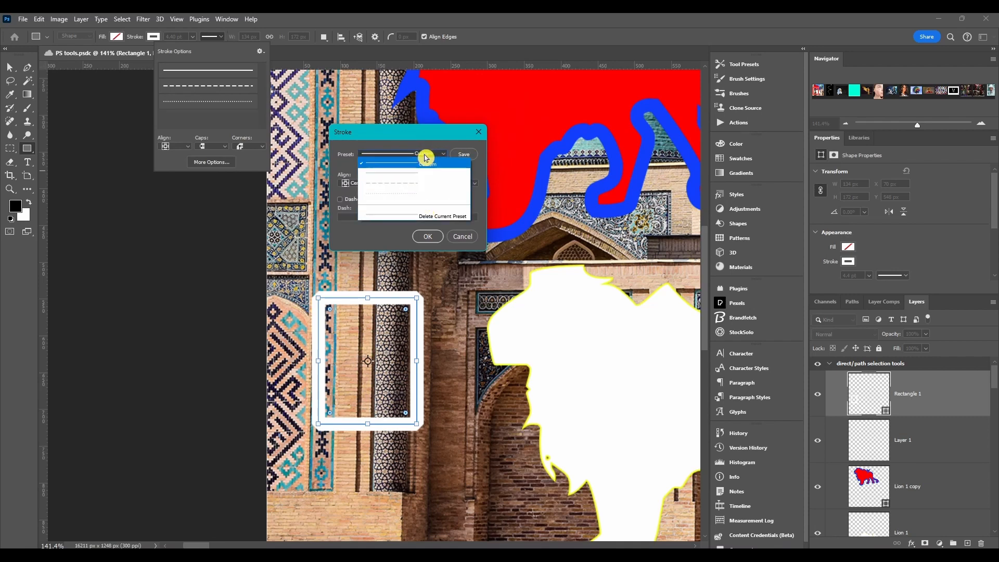
{"action": "left_click", "coordinate": [428, 159]}
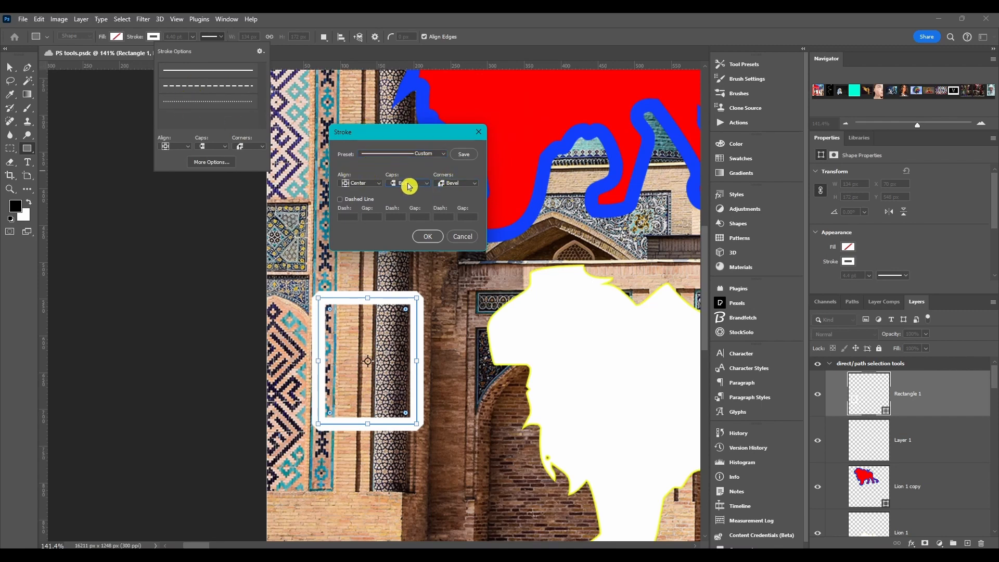
{"action": "left_click", "coordinate": [367, 184]}
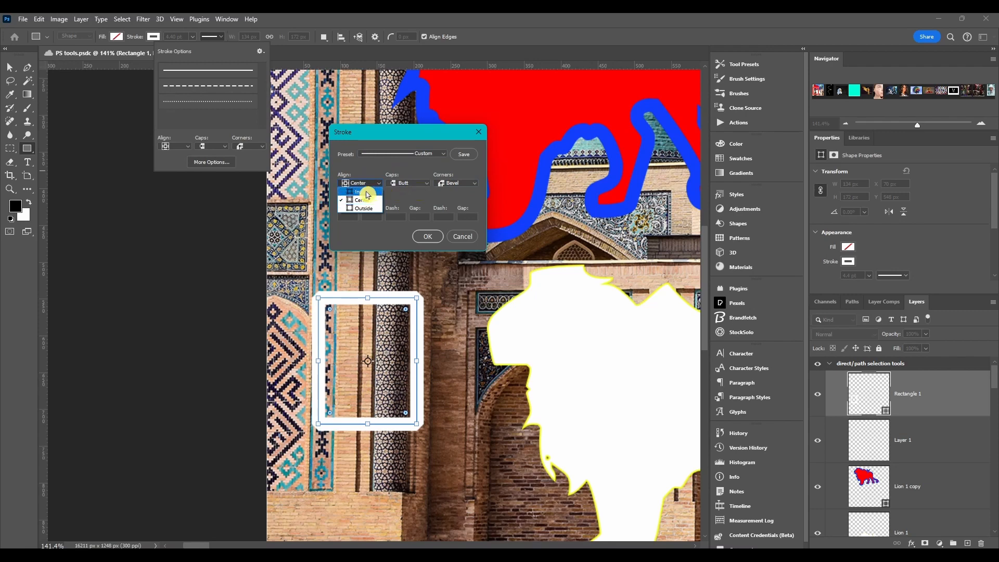
{"action": "left_click", "coordinate": [366, 199]}
{"action": "left_click", "coordinate": [417, 183]}
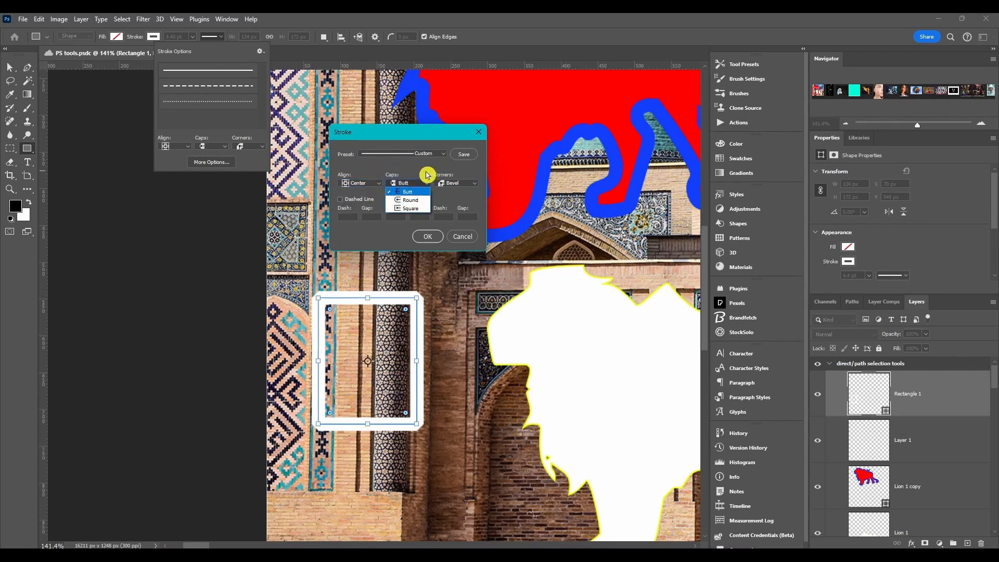
{"action": "left_click", "coordinate": [457, 183]}
{"action": "left_click", "coordinate": [470, 183]}
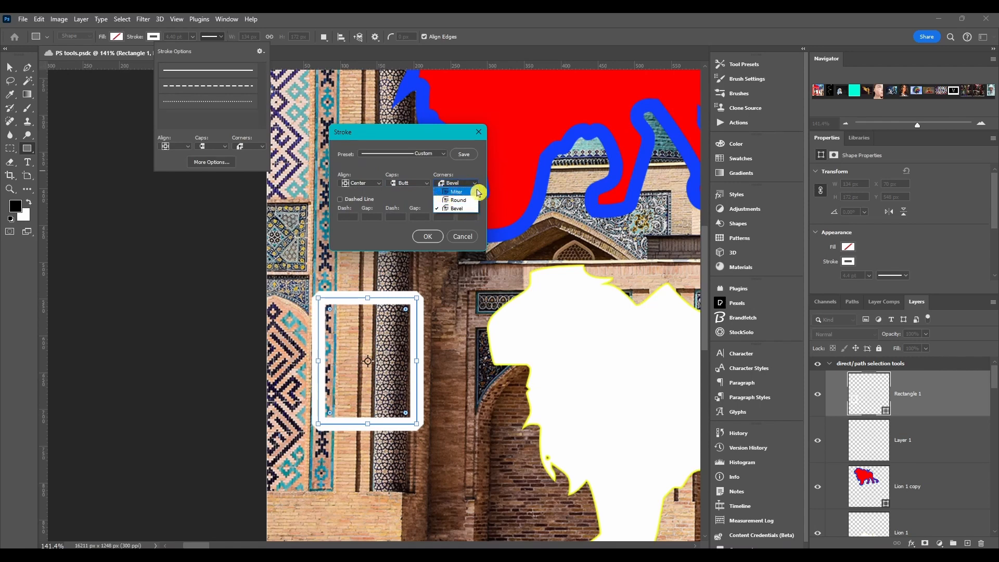
{"action": "left_click", "coordinate": [484, 193]}
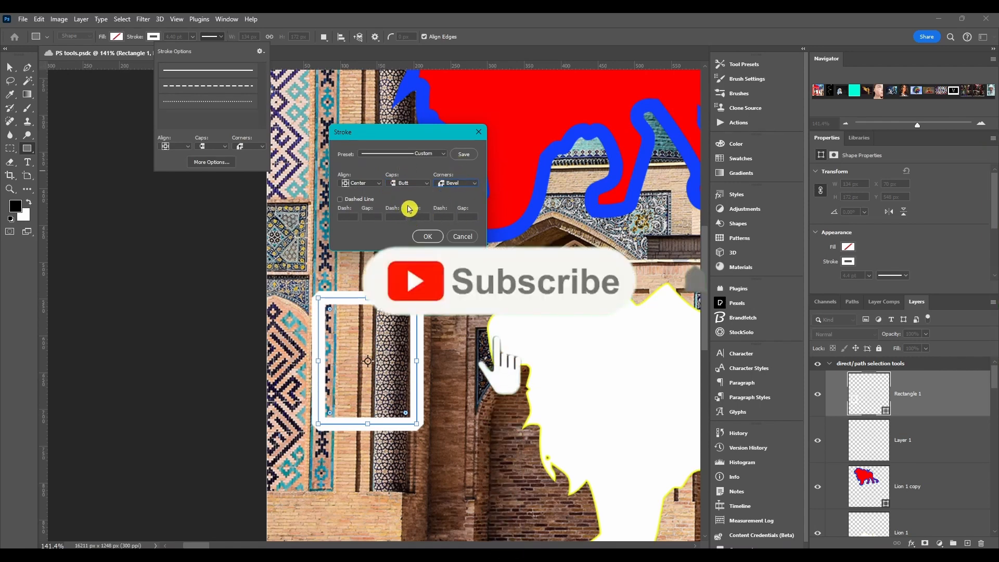
Turn on Dashed Line with dash 1 and gap 0.5.
{"action": "left_click", "coordinate": [340, 199]}
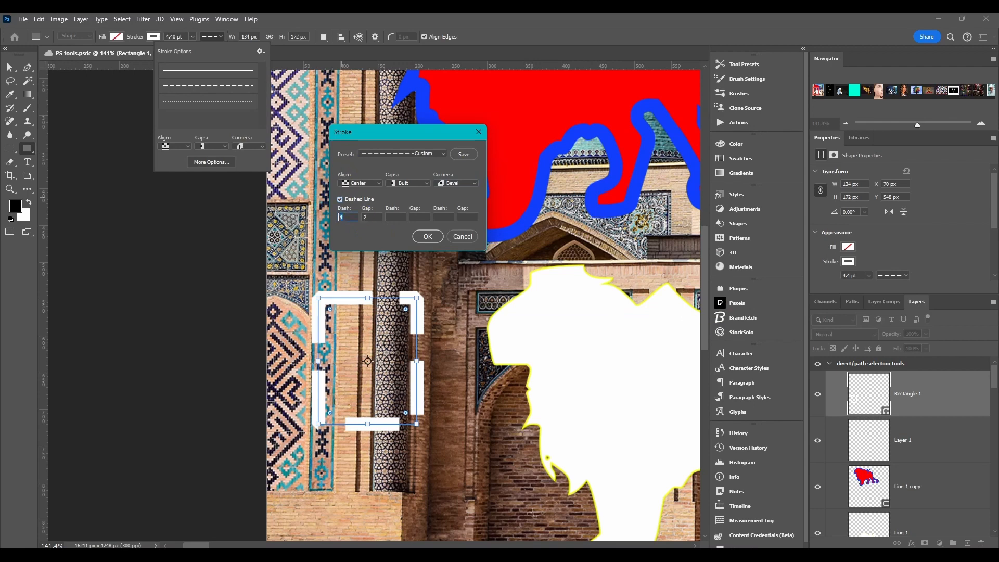
{"action": "type", "text": "10"}
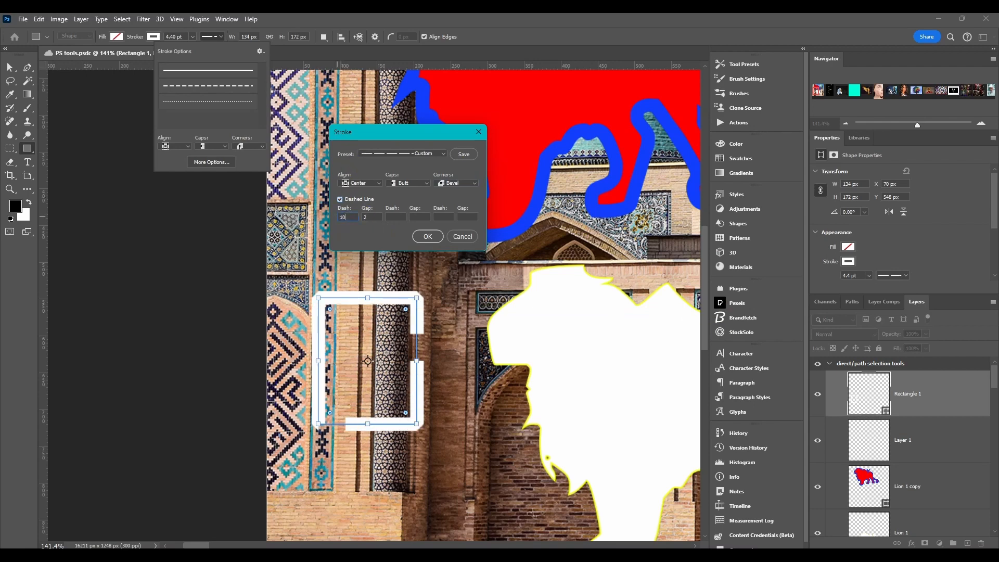
{"action": "left_click", "coordinate": [357, 239]}
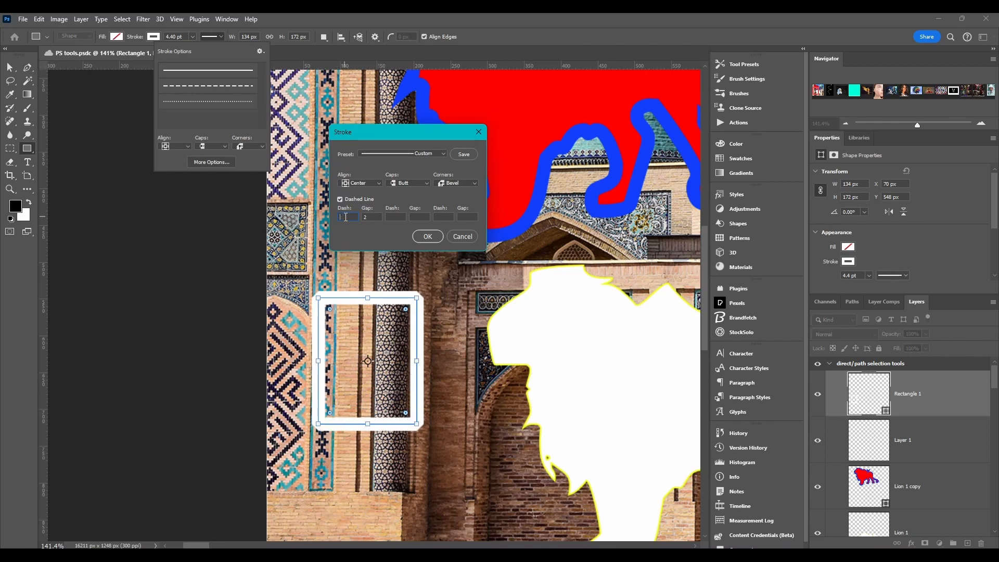
{"action": "key", "text": "BackSpace"}
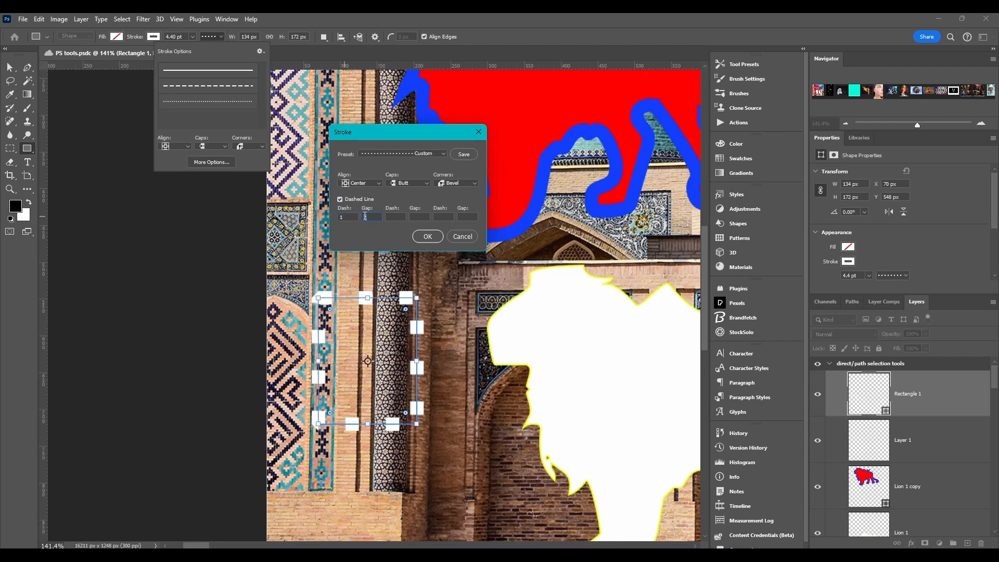
{"action": "type", "text": ".5"}
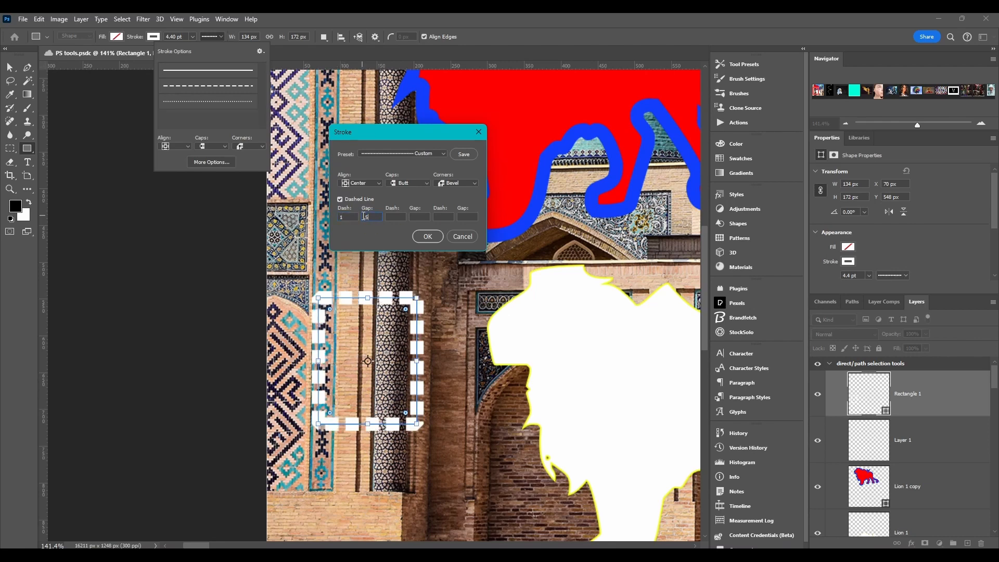
{"action": "left_click", "coordinate": [388, 206]}
Try a second dash value of 2, then cancel the Stroke dialog with Esc.
{"action": "key", "text": "Tab"}
{"action": "type", "text": "1"}
{"action": "key", "text": "BackSpace"}
{"action": "type", "text": "2"}
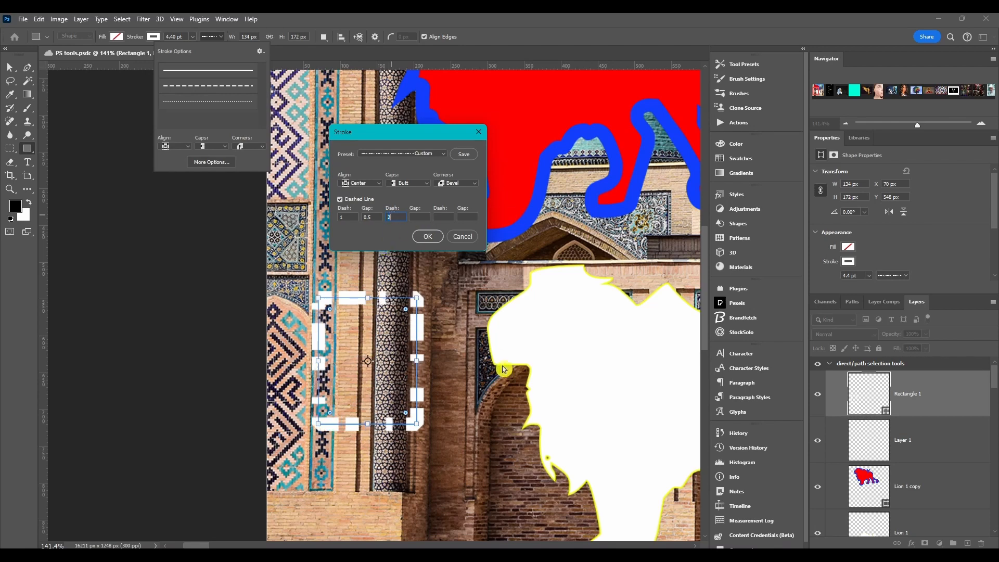
{"action": "left_click", "coordinate": [389, 215]}
{"action": "key", "text": "BackSpace"}
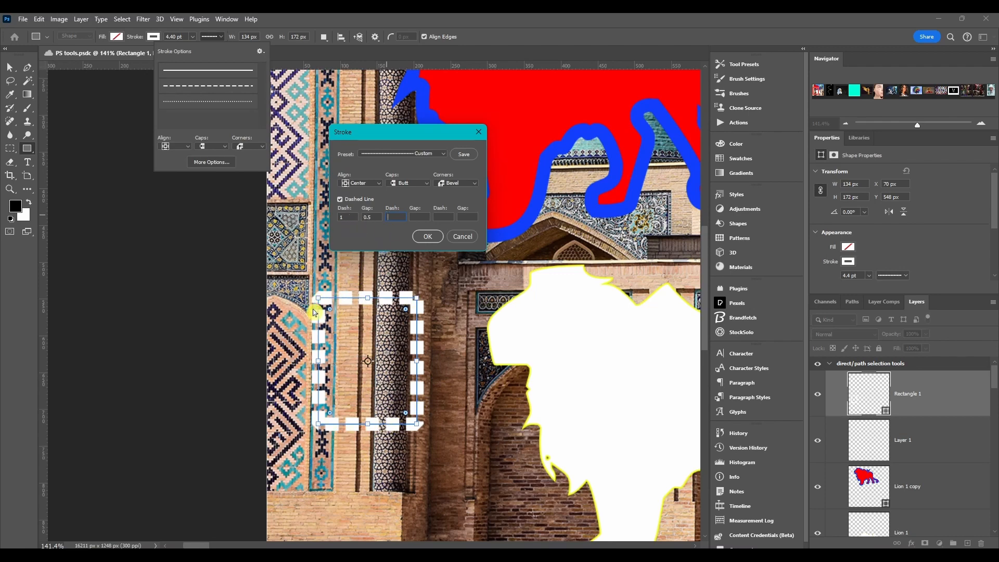
{"action": "key", "text": "Escape"}
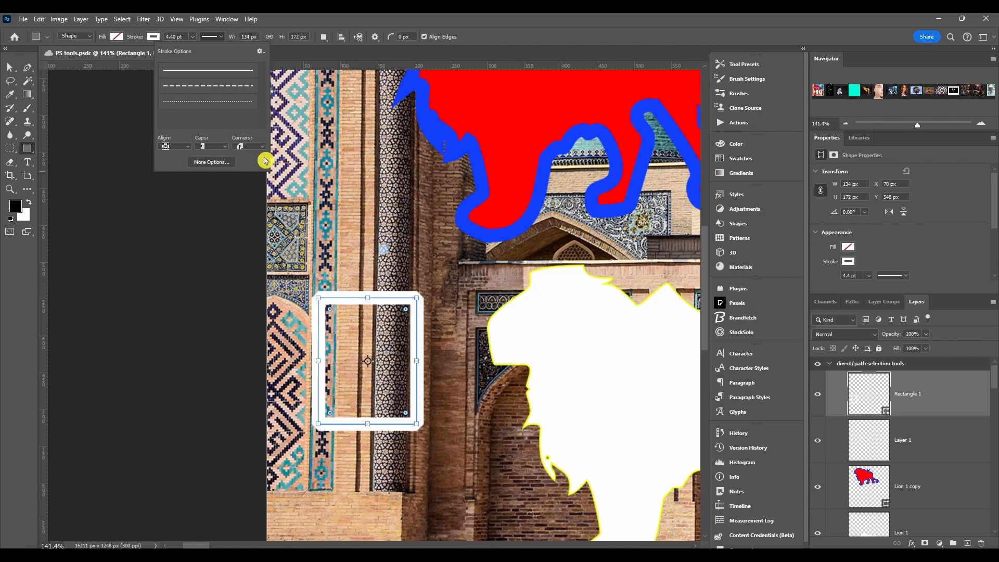
Reopen the More Options stroke settings and close them with Dashed Line left unchecked.
{"action": "left_click", "coordinate": [260, 51]}
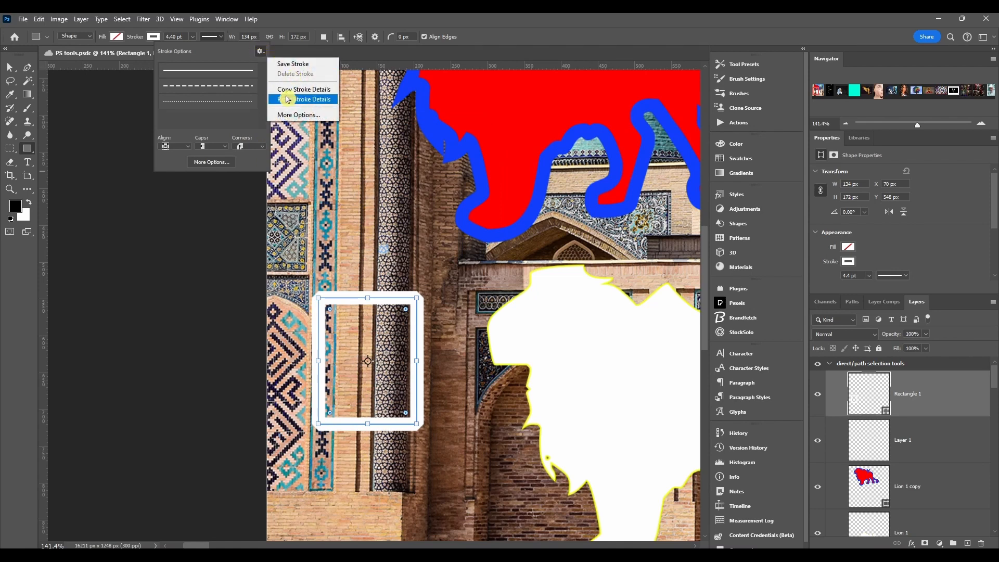
{"action": "left_click", "coordinate": [294, 114]}
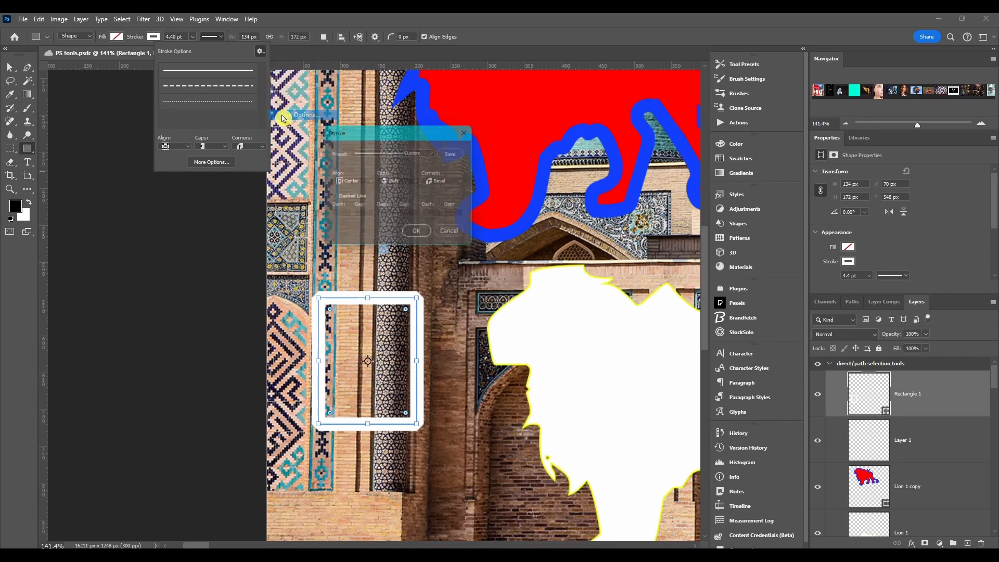
{"action": "mouse_move", "coordinate": [353, 132]}
{"action": "left_mouse_down"}
{"action": "mouse_move", "coordinate": [330, 94]}
{"action": "mouse_move", "coordinate": [351, 106]}
{"action": "left_mouse_up"}
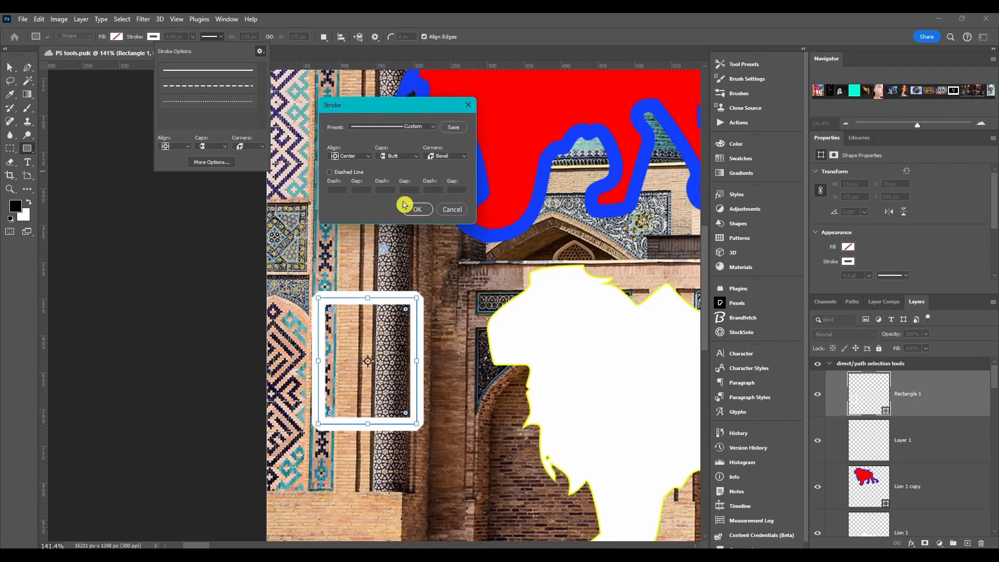
{"action": "left_click", "coordinate": [470, 109]}
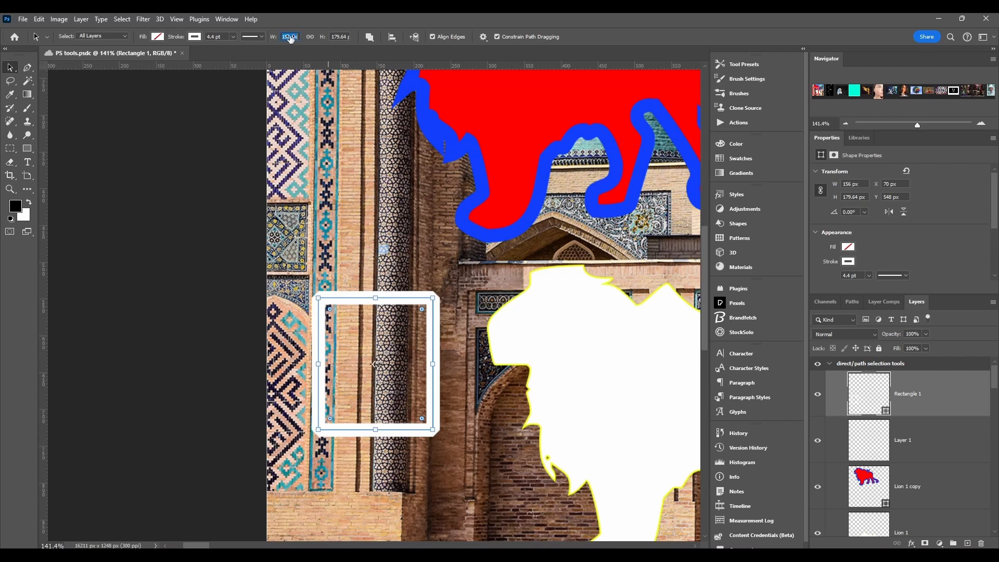
Size the rectangle to 190 × 212.64 px, link W/H, and scrub it to 208 × 232.78 px.
{"action": "type", "text": "190"}
{"action": "key", "text": "Return"}
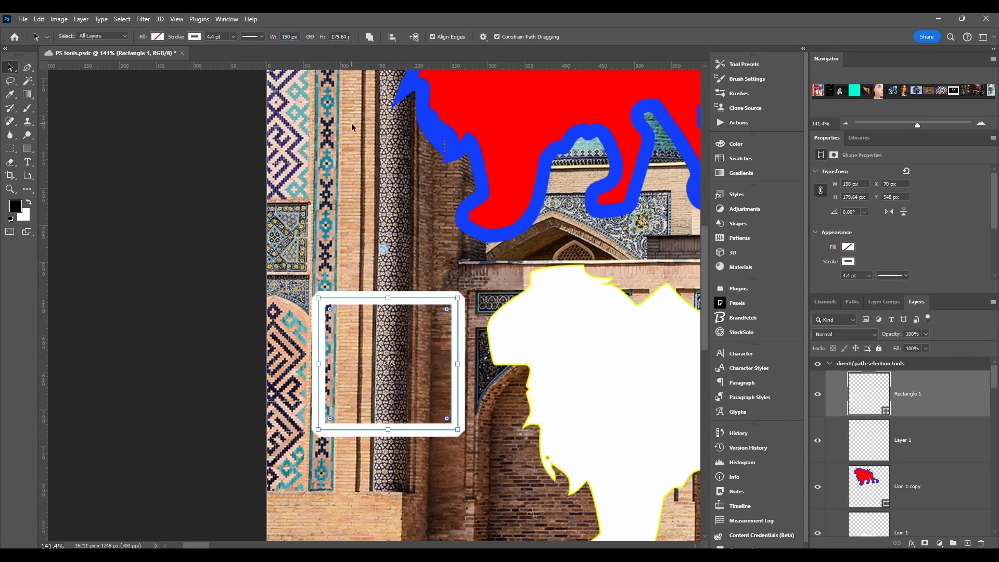
{"action": "left_click", "coordinate": [338, 37]}
{"action": "key", "text": "Return"}
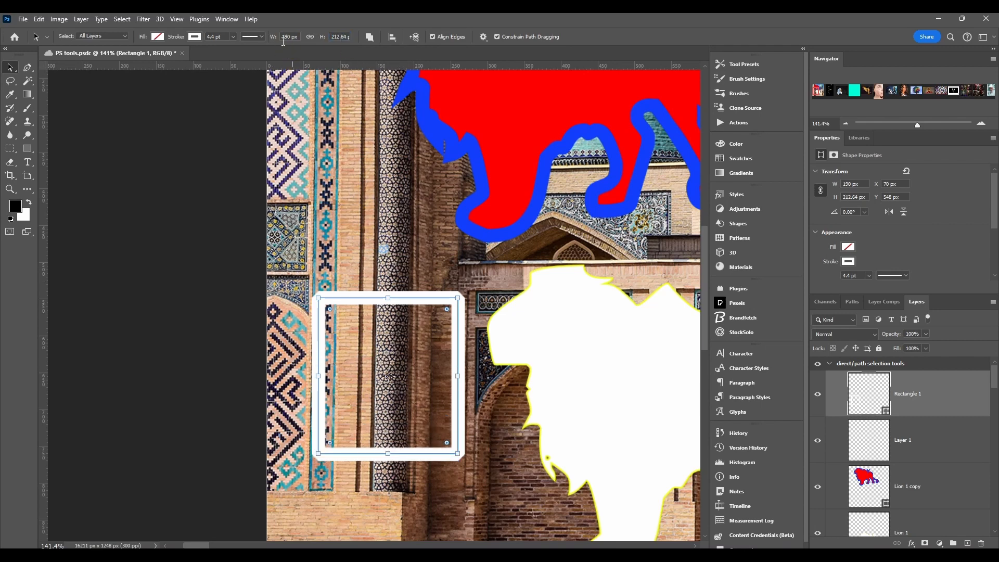
{"action": "left_click", "coordinate": [313, 38]}
{"action": "left_click_drag", "start_coordinate": [257, 43], "coordinate": [313, 42]}
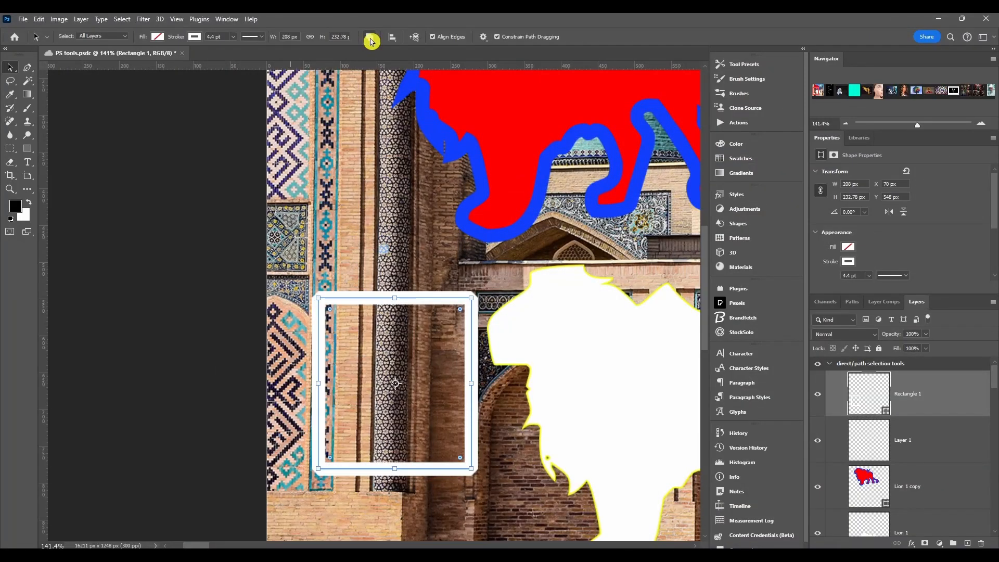
{"action": "left_click", "coordinate": [371, 42]}
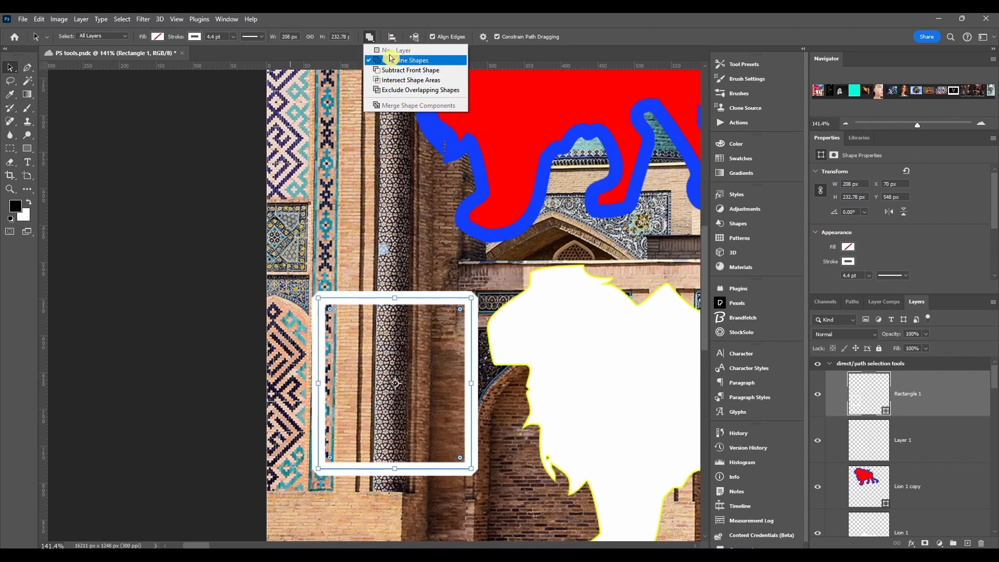
Set Path Alignment to Align To Canvas, review Path Arrangement, and pan the canvas slightly.
{"action": "left_click", "coordinate": [371, 41]}
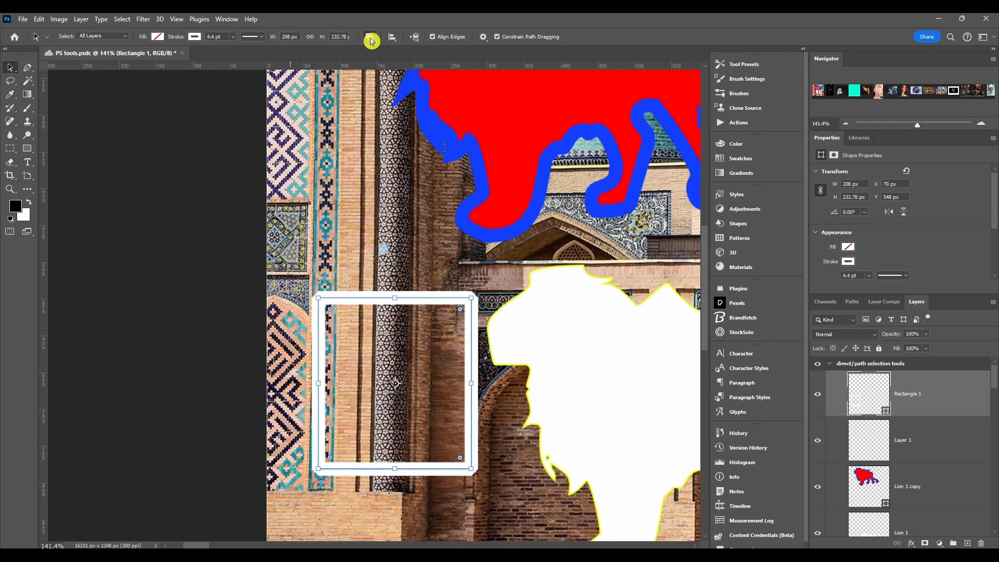
{"action": "left_click", "coordinate": [393, 41]}
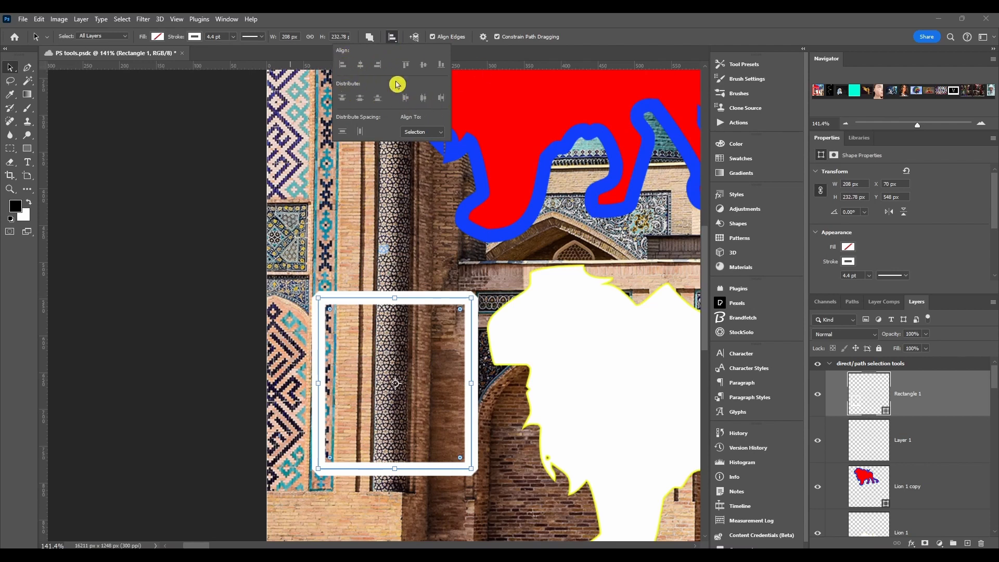
{"action": "left_click", "coordinate": [426, 133]}
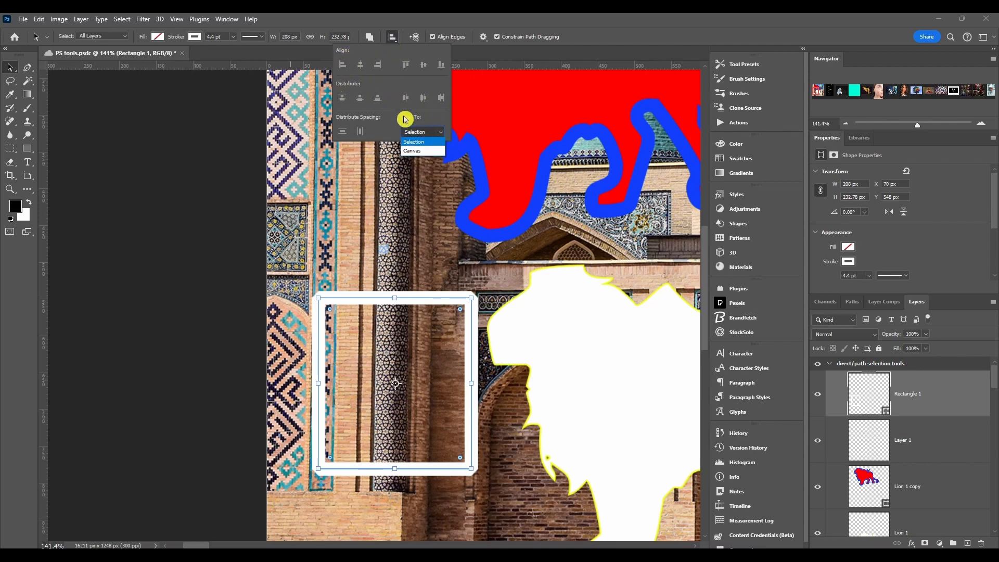
{"action": "left_click", "coordinate": [411, 150]}
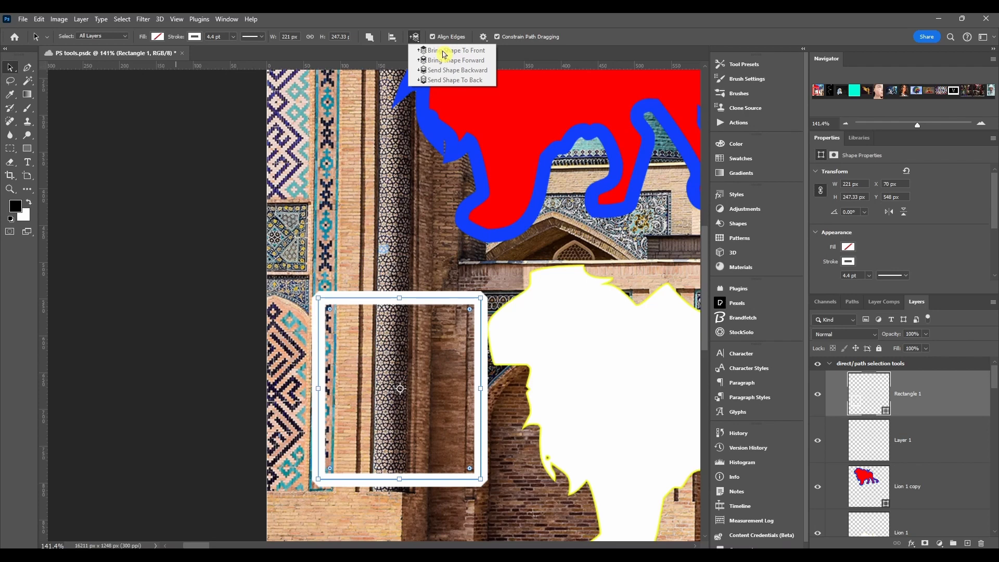
{"action": "left_click", "coordinate": [444, 53]}
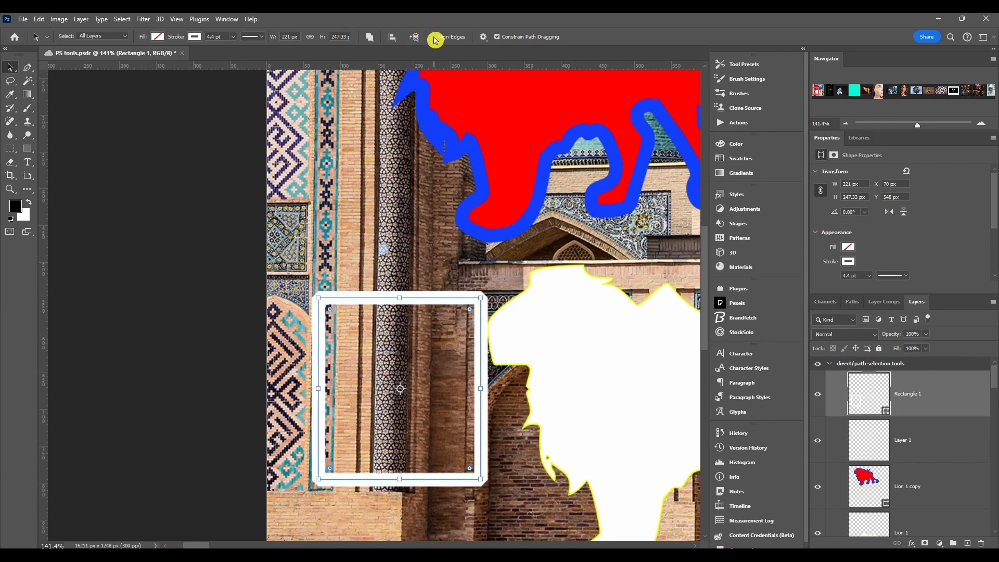
{"action": "left_click_drag", "start_coordinate": [441, 104], "coordinate": [369, 117]}
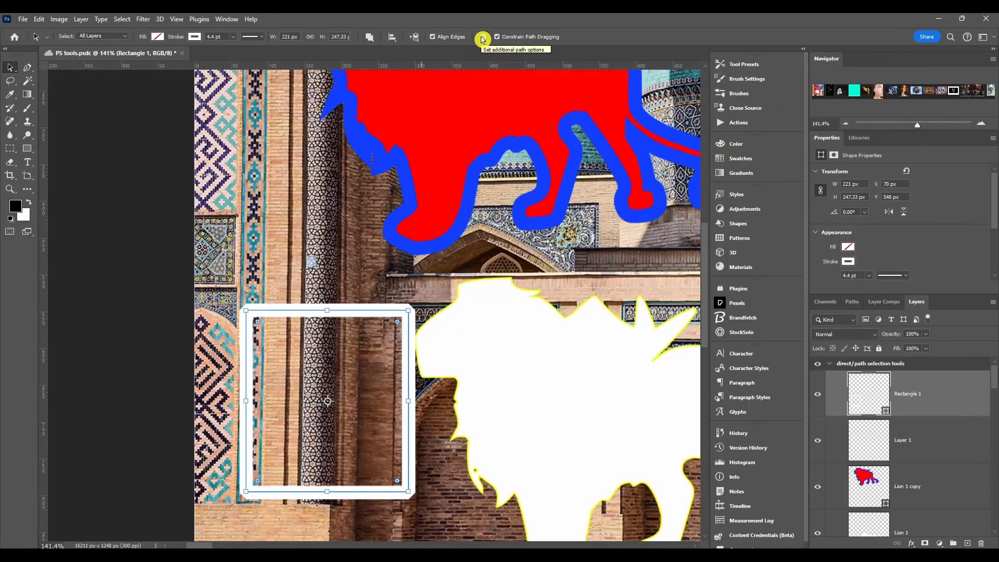
Zoom out to the whole mosque photo and hide the lion and rectangle shape layers.
{"action": "left_click", "coordinate": [483, 38]}
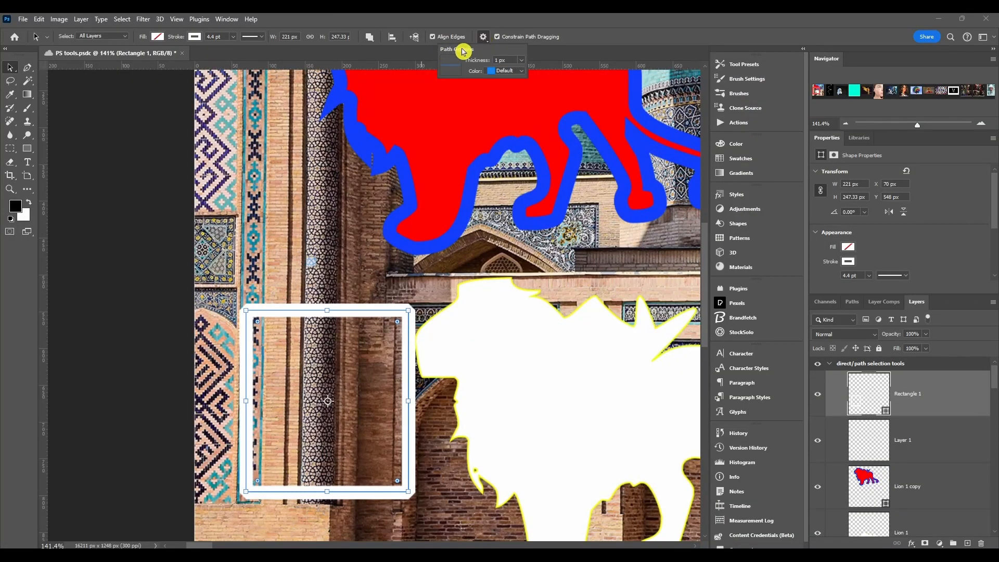
{"action": "scroll", "coordinate": [429, 322], "scroll_direction": "down", "scroll_amount": 6}
{"action": "left_click_drag", "start_coordinate": [535, 307], "coordinate": [492, 321]}
{"action": "left_click", "coordinate": [391, 248]}
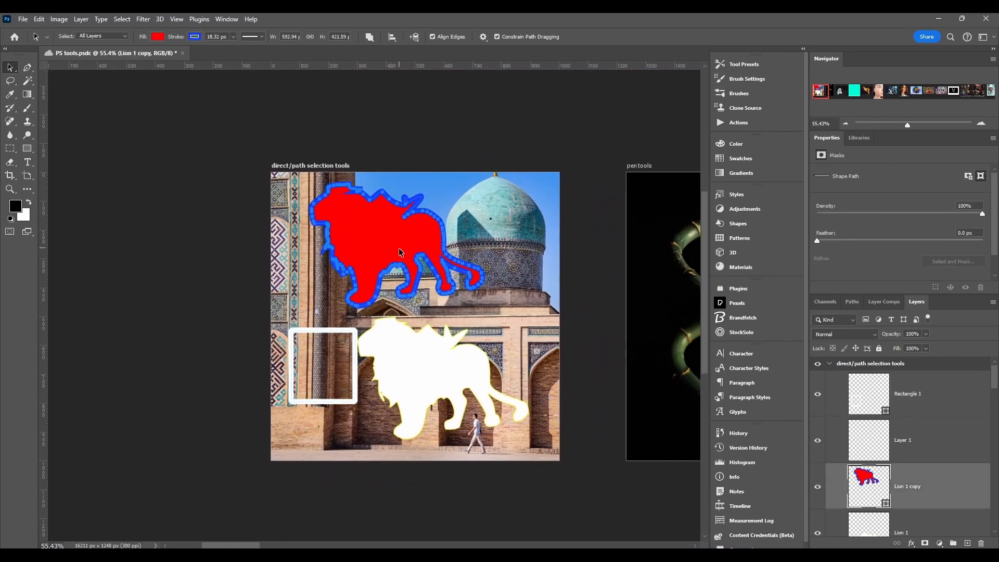
{"action": "left_click_drag", "start_coordinate": [818, 532], "coordinate": [828, 417]}
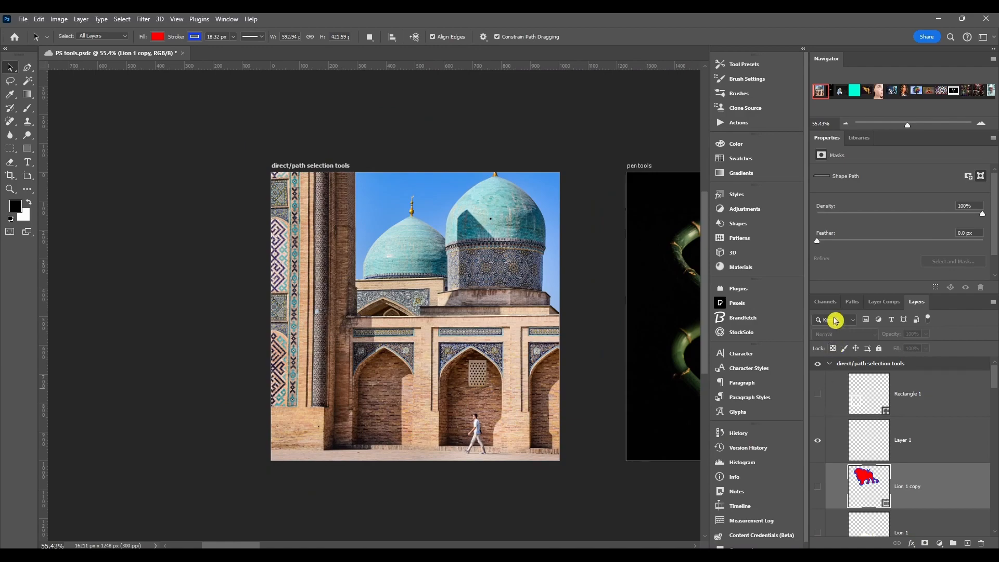
Select the Work Path in the Paths panel to show its 138 × 145 px outline.
{"action": "left_click", "coordinate": [853, 302]}
{"action": "left_click", "coordinate": [830, 321]}
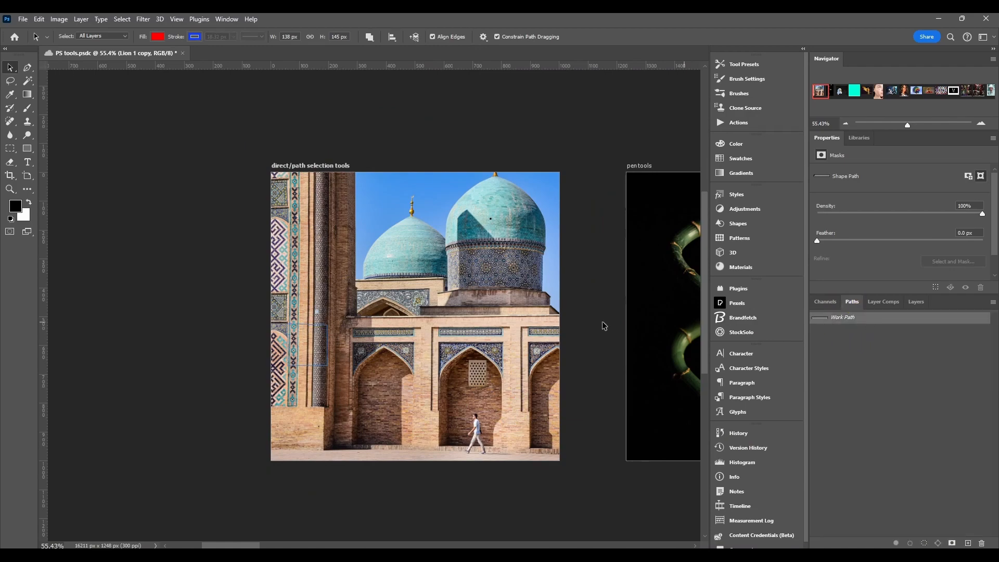
{"action": "scroll", "coordinate": [304, 338], "scroll_direction": "up", "scroll_amount": 5}
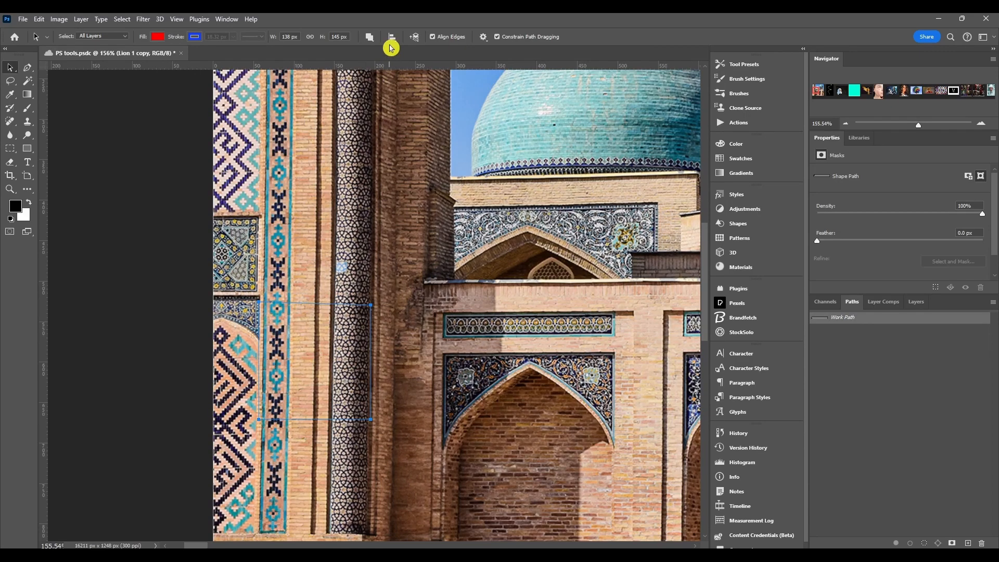
Set the path outline to 3 px thick and its colour to Default blue after trying Magenta.
{"action": "left_click", "coordinate": [486, 37]}
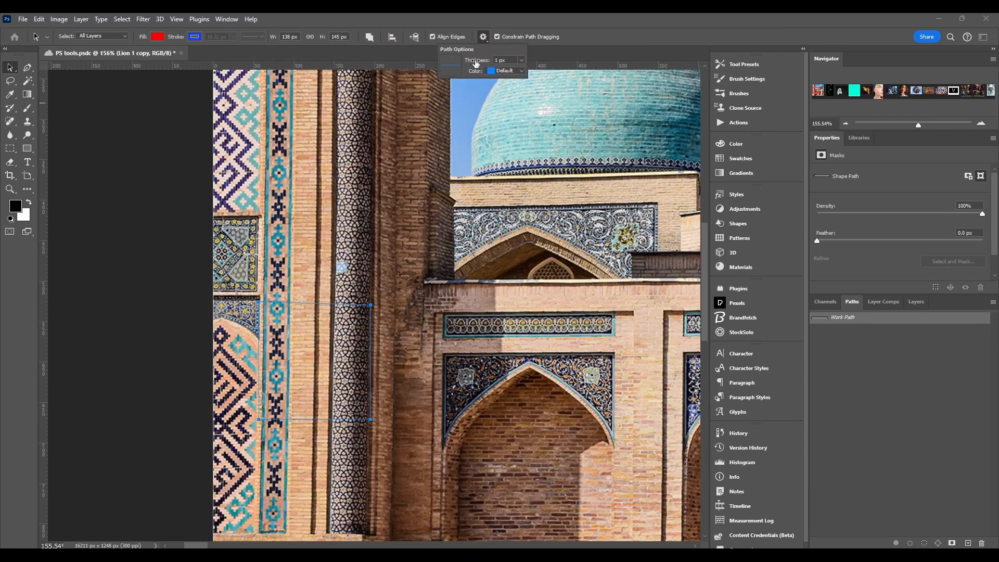
{"action": "left_click_drag", "start_coordinate": [473, 63], "coordinate": [497, 63]}
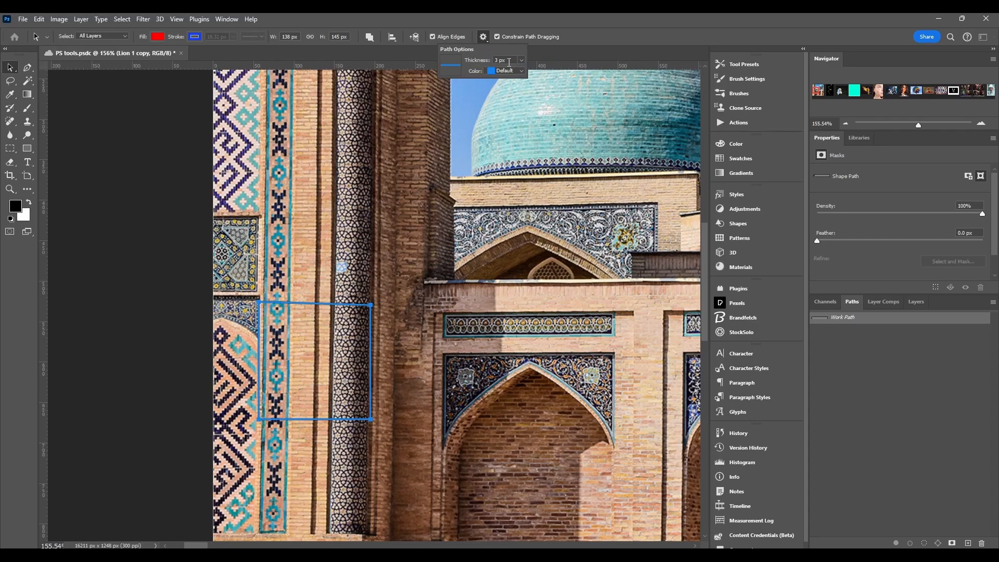
{"action": "left_click", "coordinate": [523, 74]}
{"action": "left_click", "coordinate": [518, 133]}
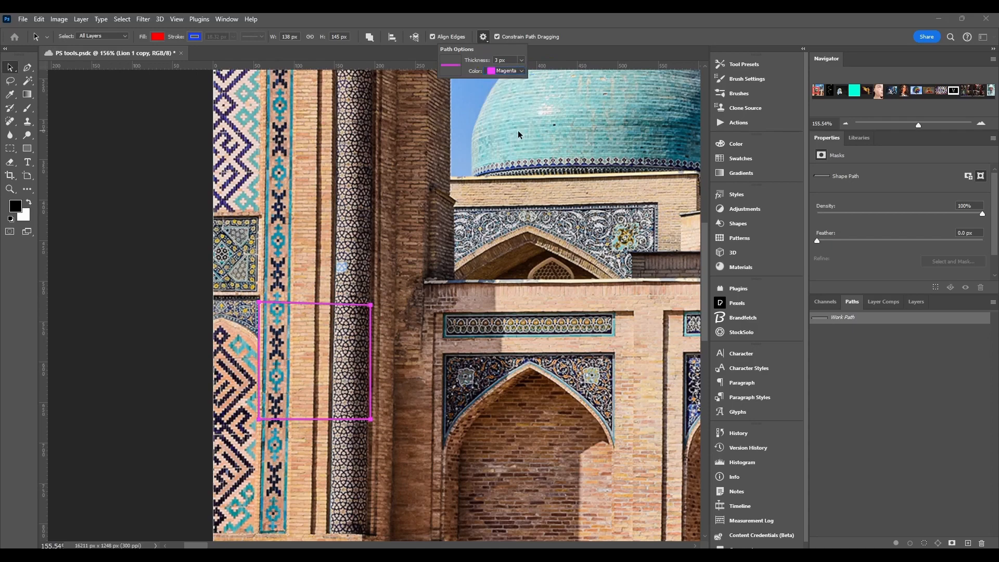
{"action": "left_click", "coordinate": [523, 71]}
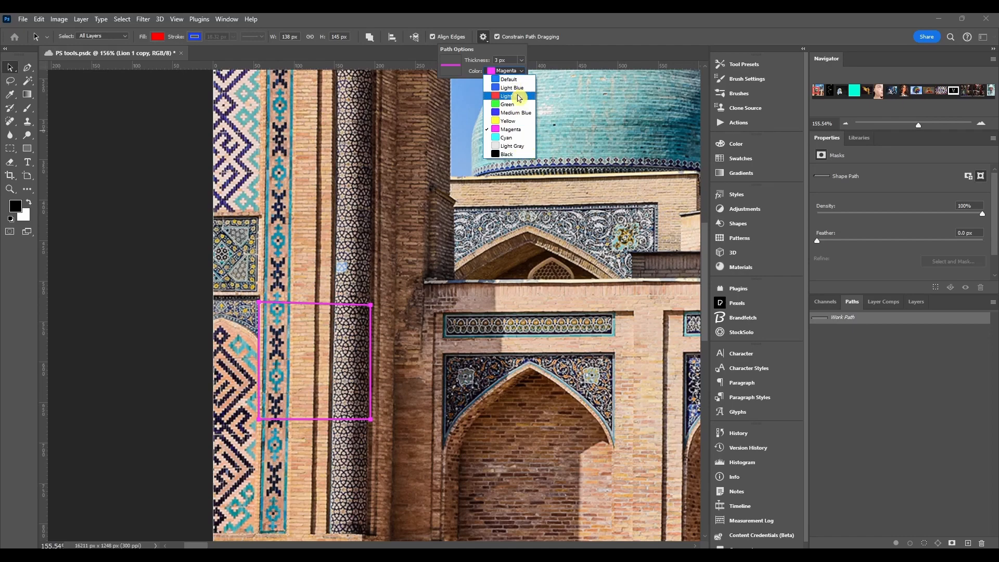
{"action": "left_click", "coordinate": [510, 79]}
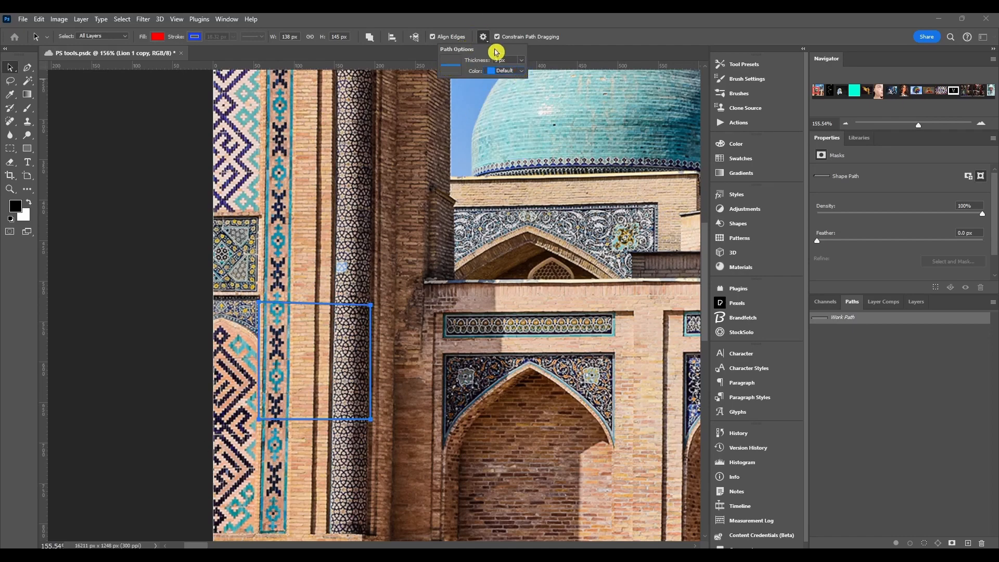
{"action": "left_click", "coordinate": [484, 33]}
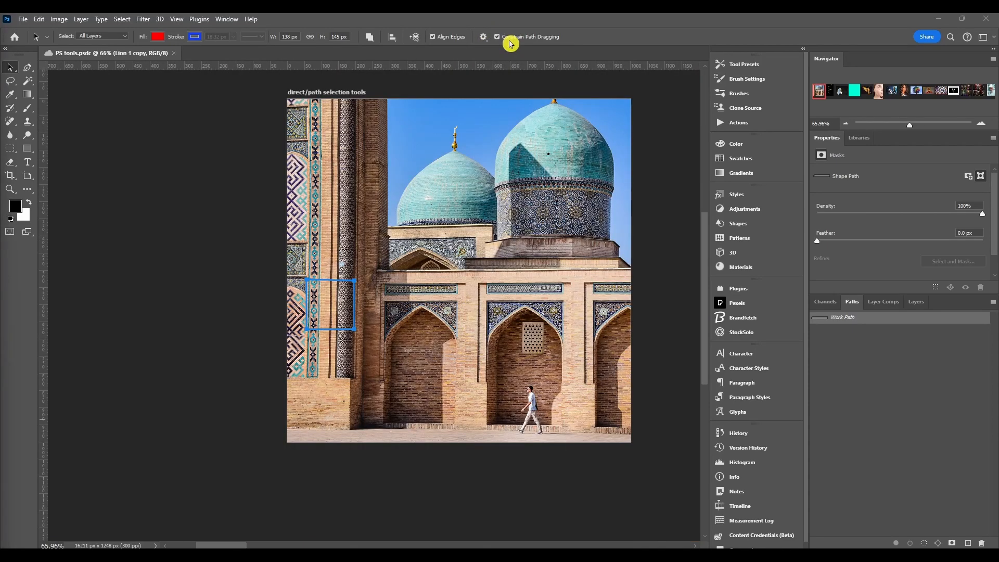